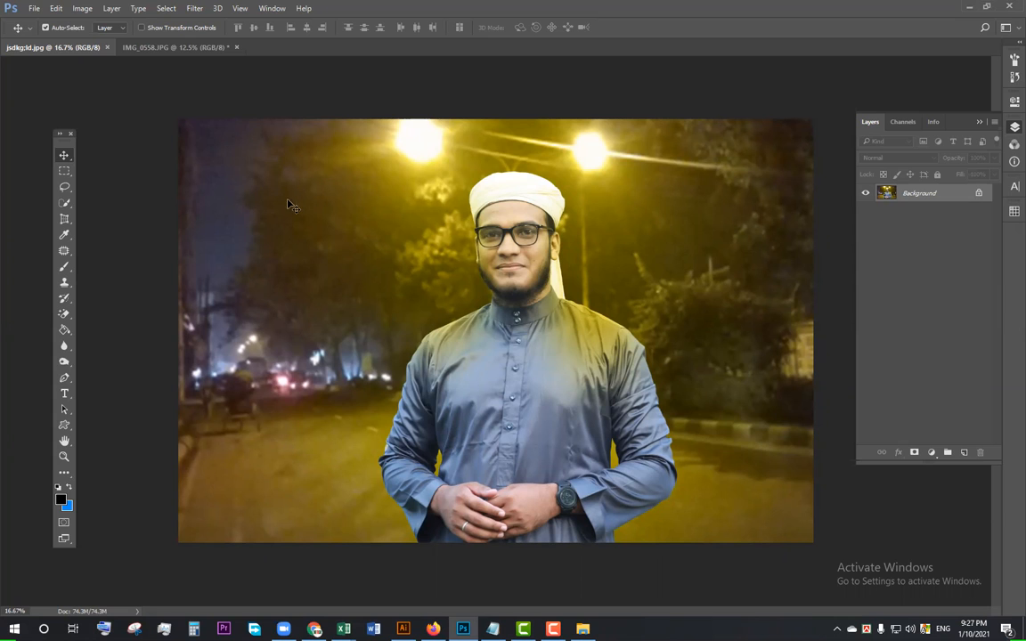
Compare the finished night composite jsdkg;ld.jpg with the original portrait photo IMG_0558.JPG.
{"action": "left_click", "coordinate": [187, 51]}
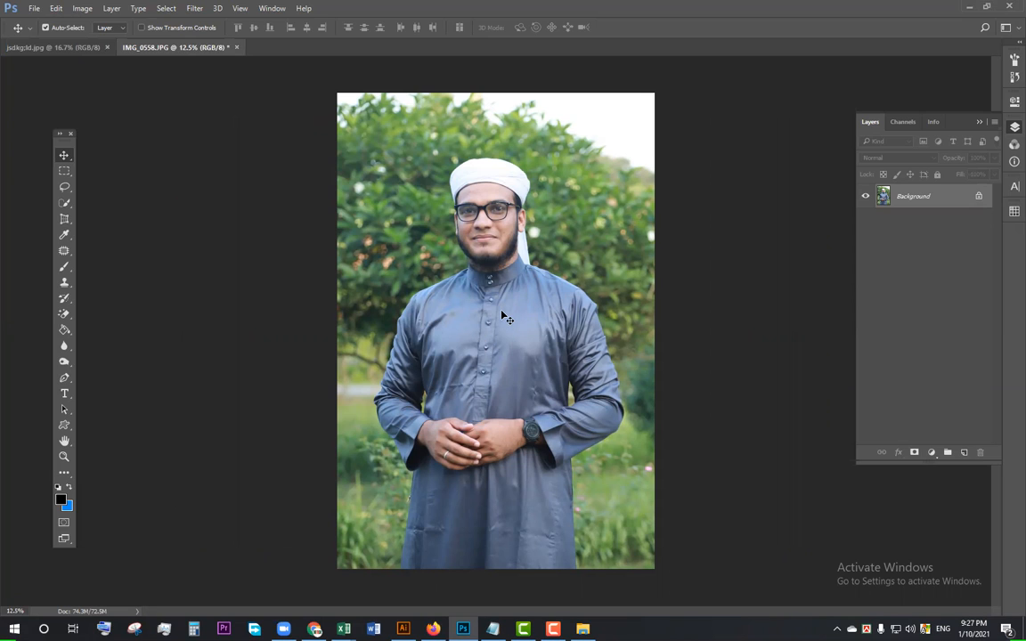
{"action": "left_click", "coordinate": [56, 49]}
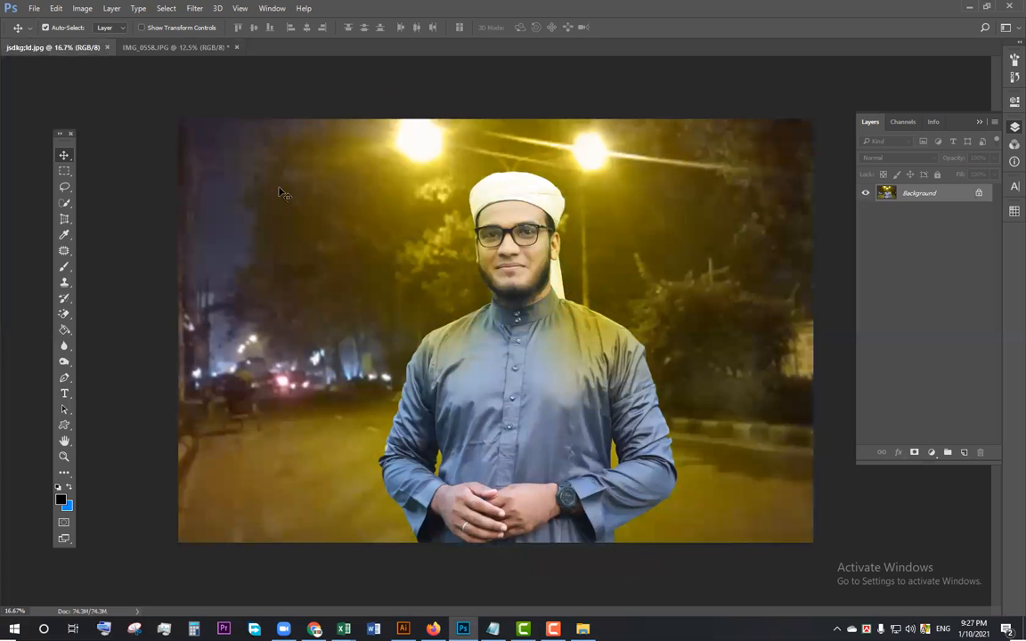
{"action": "left_click", "coordinate": [184, 48]}
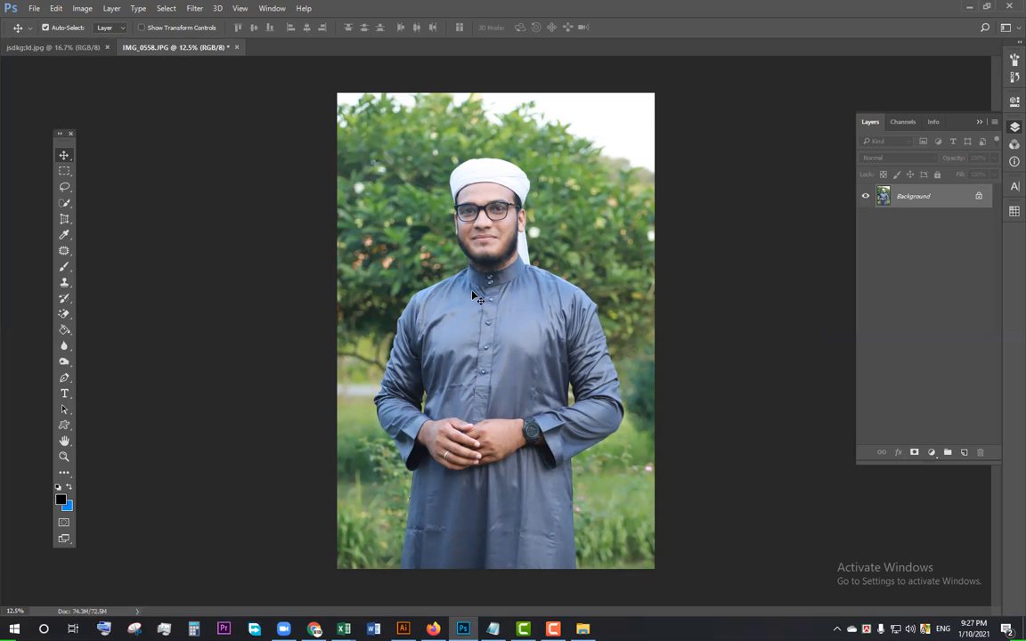
Try rotating the portrait photo 90° counter-clockwise, and undo the rotation.
{"action": "left_click", "coordinate": [89, 10]}
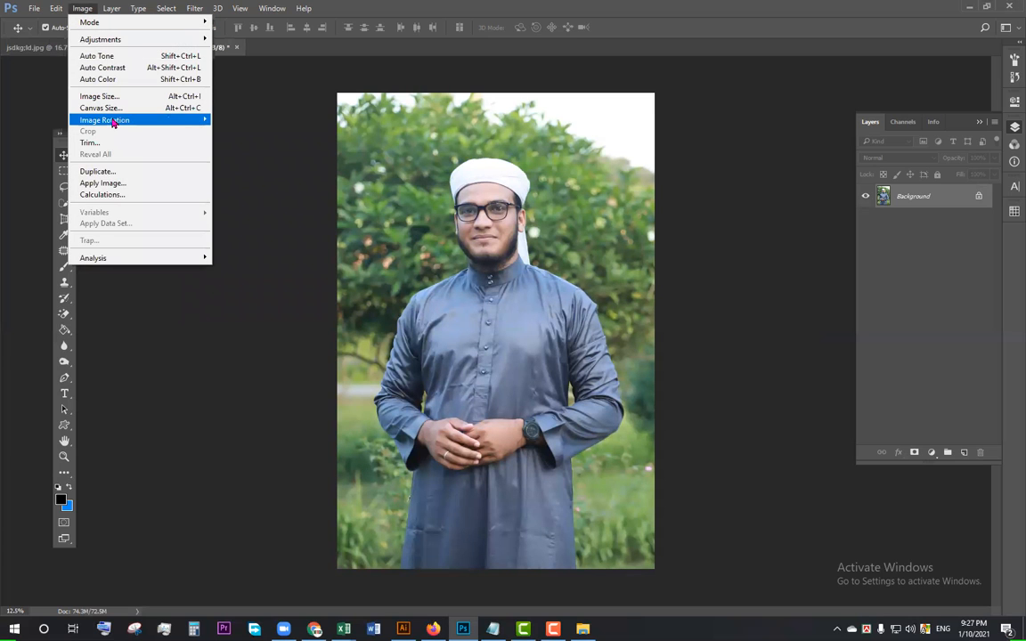
{"action": "mouse_move", "coordinate": [114, 123]}
{"action": "left_click", "coordinate": [84, 12]}
{"action": "left_click", "coordinate": [86, 14]}
{"action": "mouse_move", "coordinate": [122, 119]}
{"action": "left_click", "coordinate": [242, 143]}
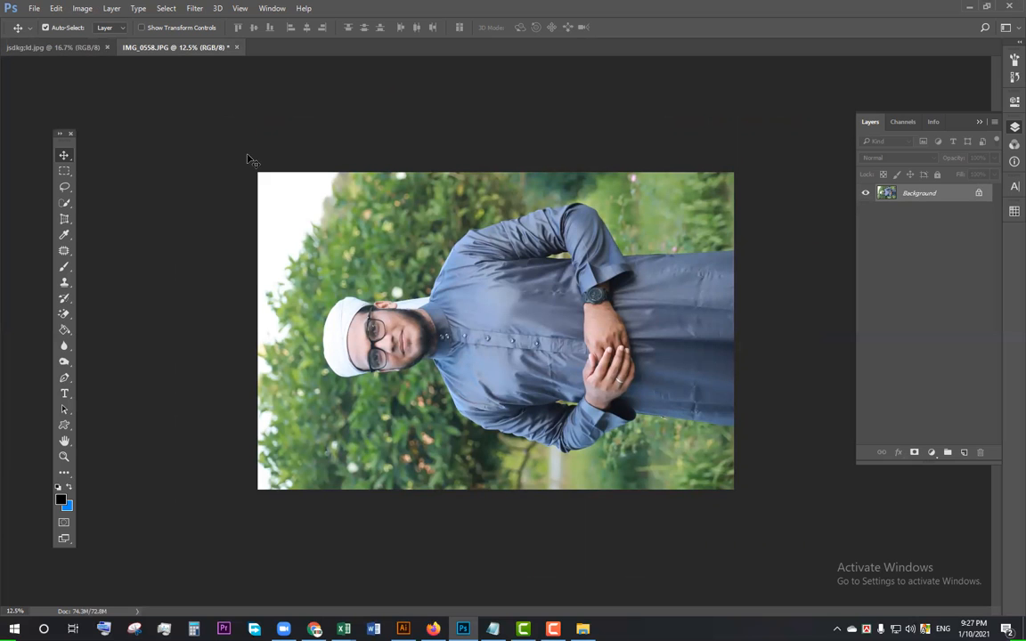
{"action": "key", "text": "ctrl+z"}
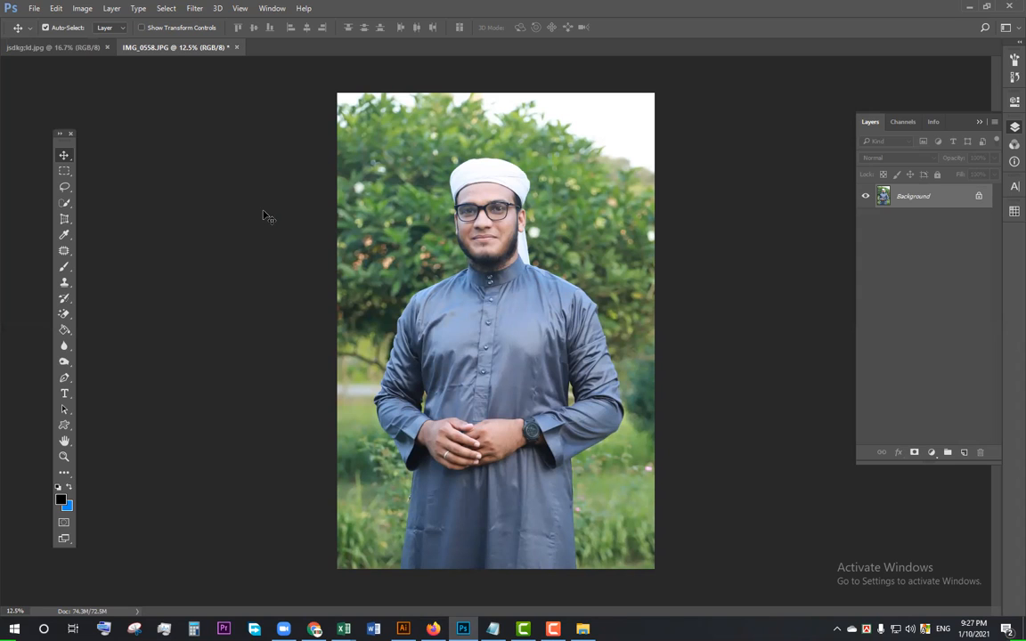
Create a new blank document with the default settings and rotate its canvas to landscape orientation.
{"action": "key", "text": "ctrl+n"}
{"action": "key", "text": "Return"}
{"action": "key", "text": "ctrl+alt"}
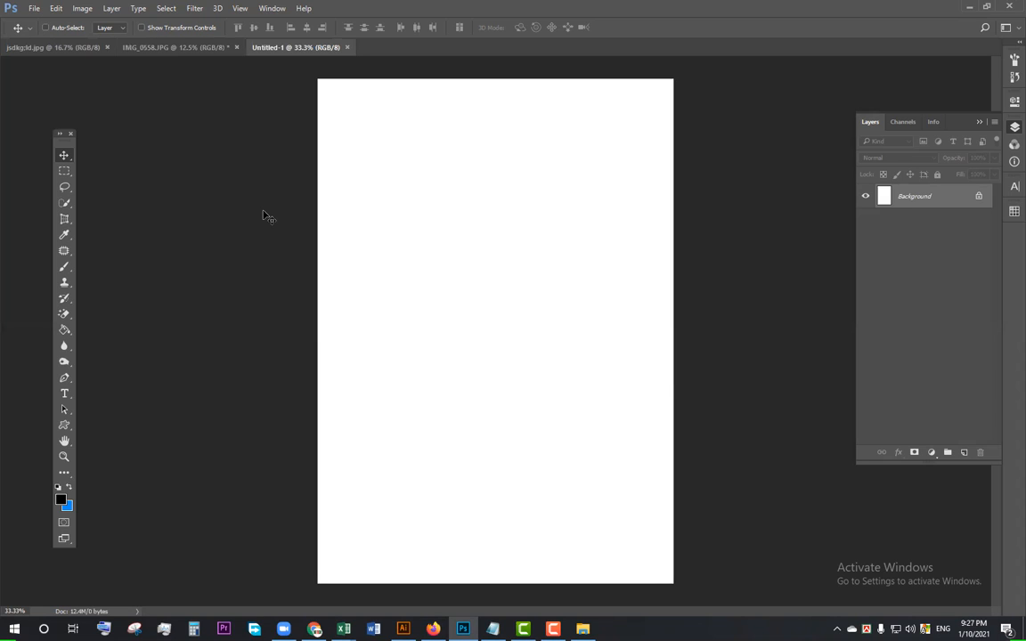
{"action": "key", "text": "ctrl+r"}
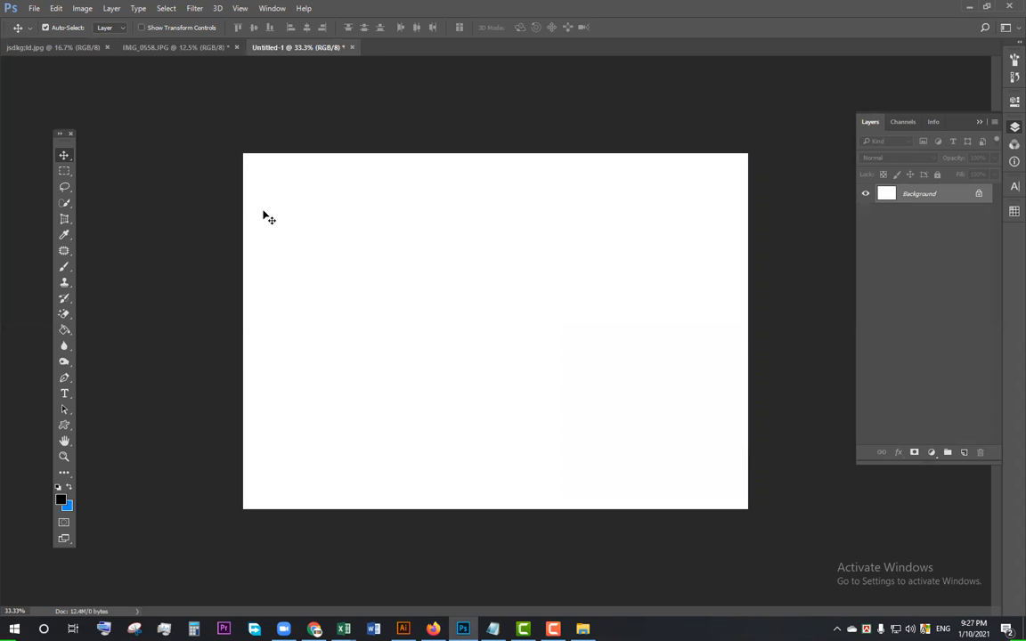
Copy the portrait photo from IMG_0558.JPG into the new document, scaled to about 22% and placed at the canvas's bottom centre.
{"action": "left_click", "coordinate": [184, 48]}
{"action": "left_click_drag", "start_coordinate": [461, 301], "coordinate": [475, 383]}
{"action": "key", "text": "ctrl+t"}
{"action": "key", "text": "ctrl+minus"}
{"action": "key", "text": "ctrl+minus"}
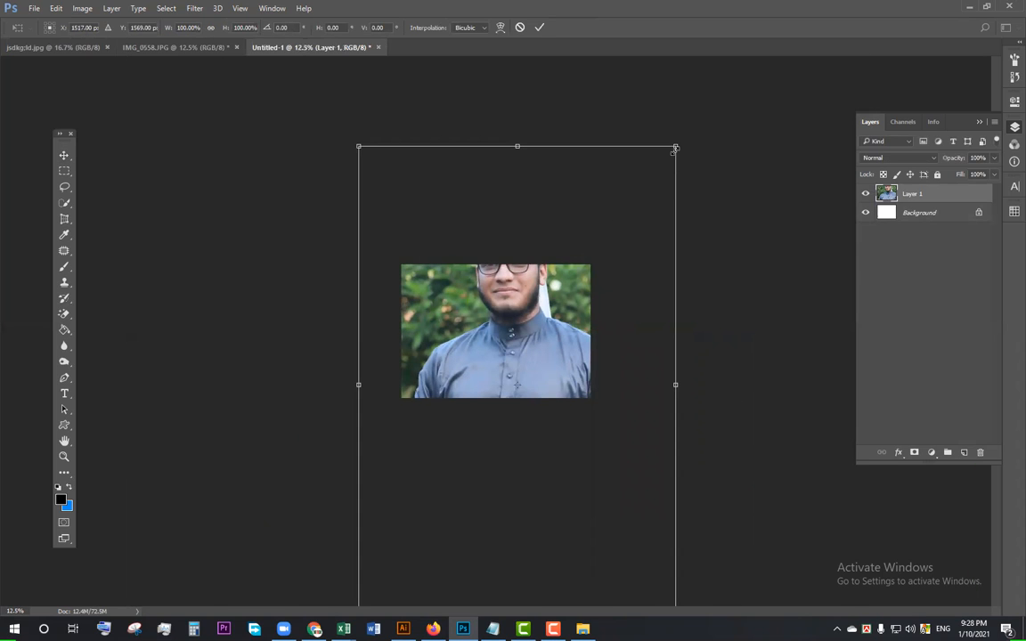
{"action": "left_click_drag", "start_coordinate": [675, 147], "coordinate": [515, 337]}
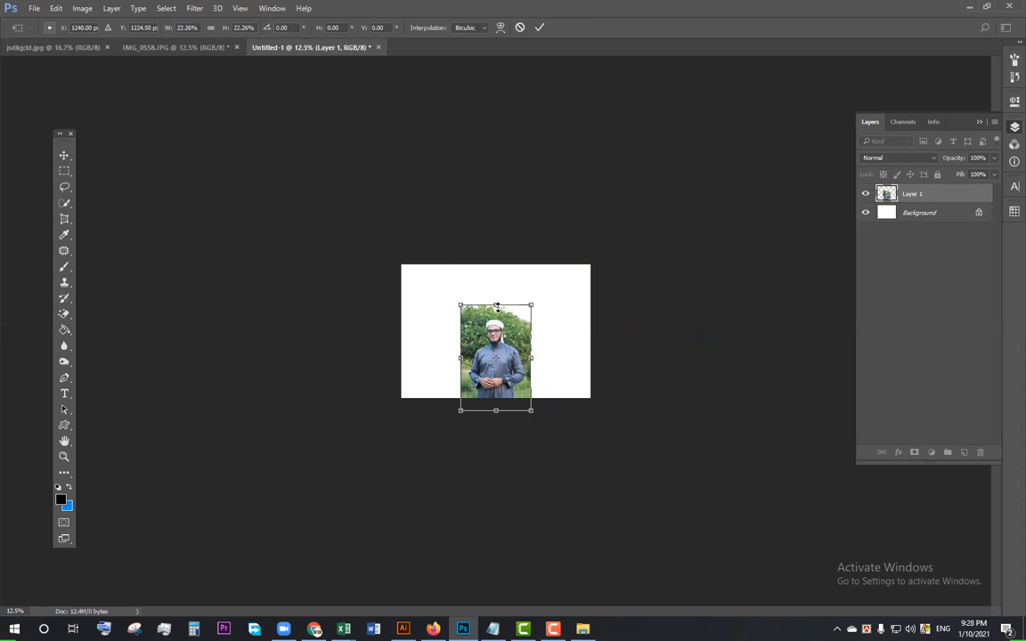
{"action": "scroll", "coordinate": [539, 419], "scroll_direction": "up", "scroll_amount": 4}
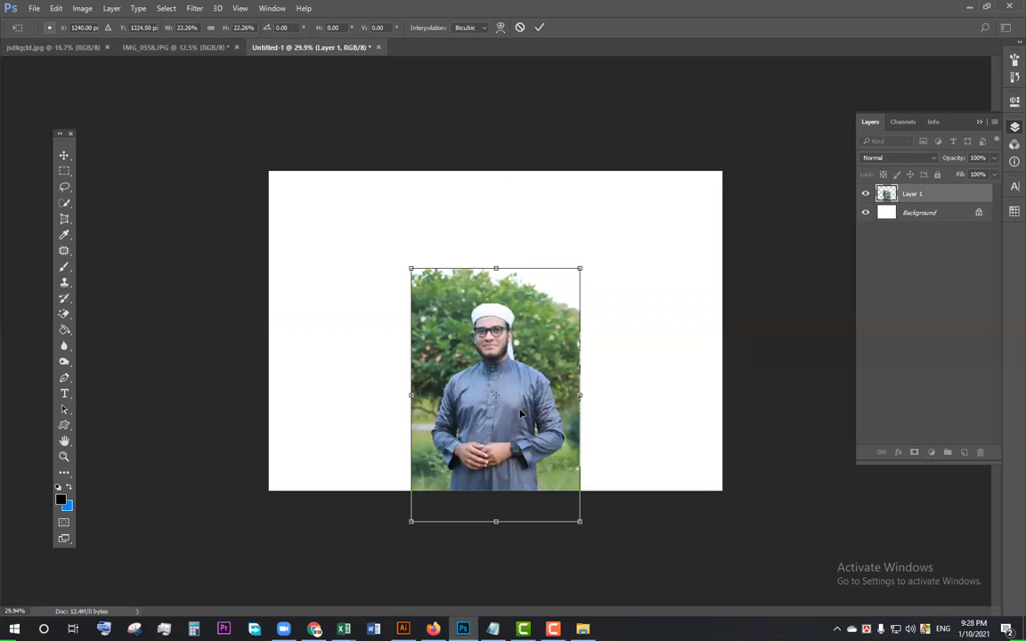
{"action": "left_click_drag", "start_coordinate": [521, 413], "coordinate": [521, 425]}
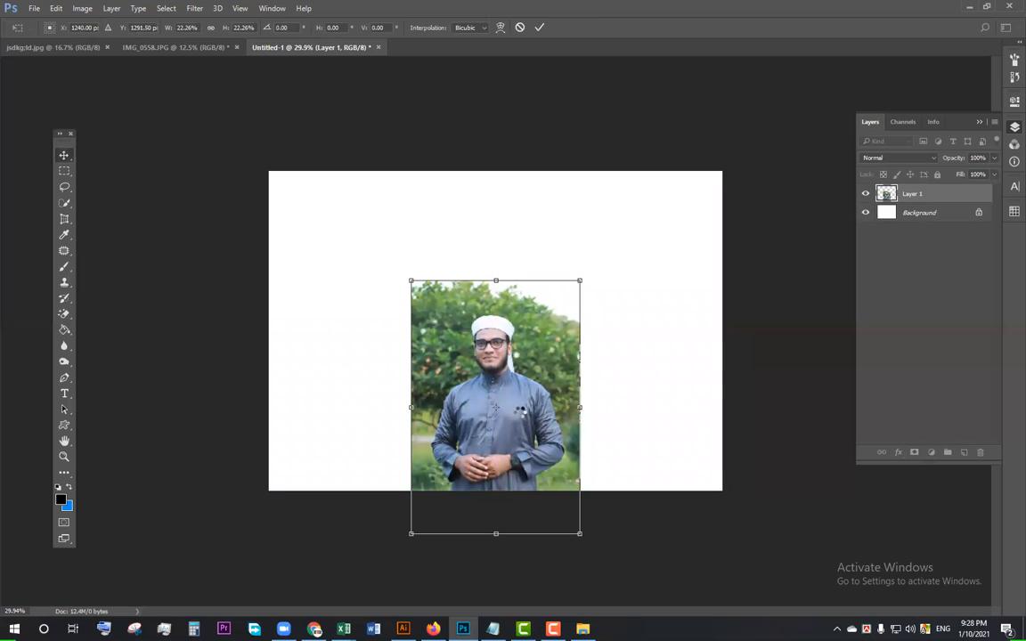
{"action": "key", "text": "Return"}
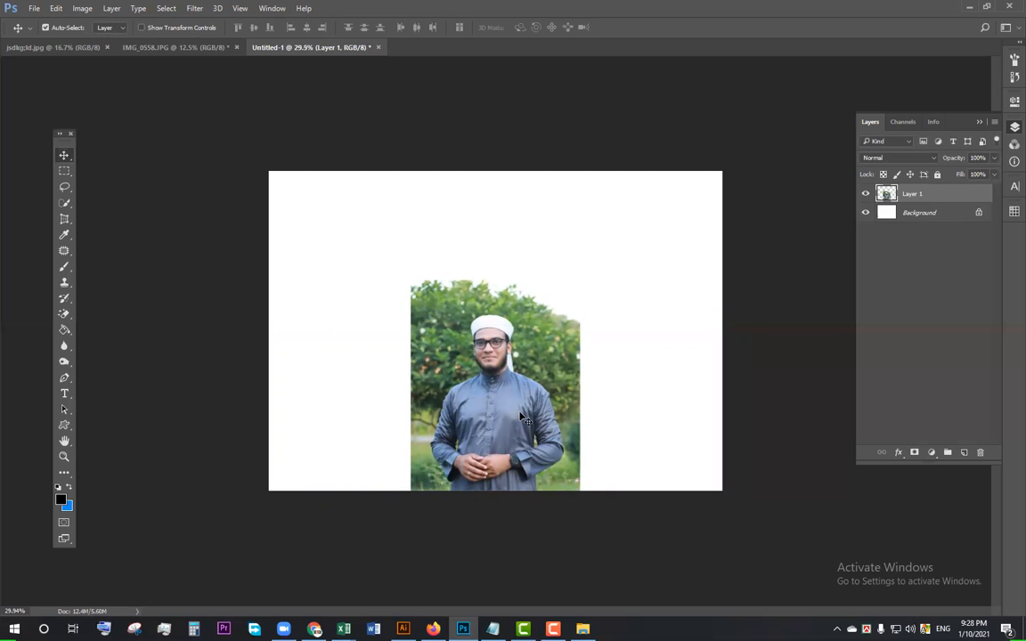
Enlarge the portrait layer to about 128% and reposition it so the man stands at the bottom centre of the canvas.
{"action": "mouse_move", "coordinate": [492, 388]}
{"action": "left_mouse_down", "text": "ctrl"}
{"action": "mouse_move", "coordinate": [495, 418]}
{"action": "mouse_move", "coordinate": [488, 374]}
{"action": "left_mouse_up", "text": "ctrl"}
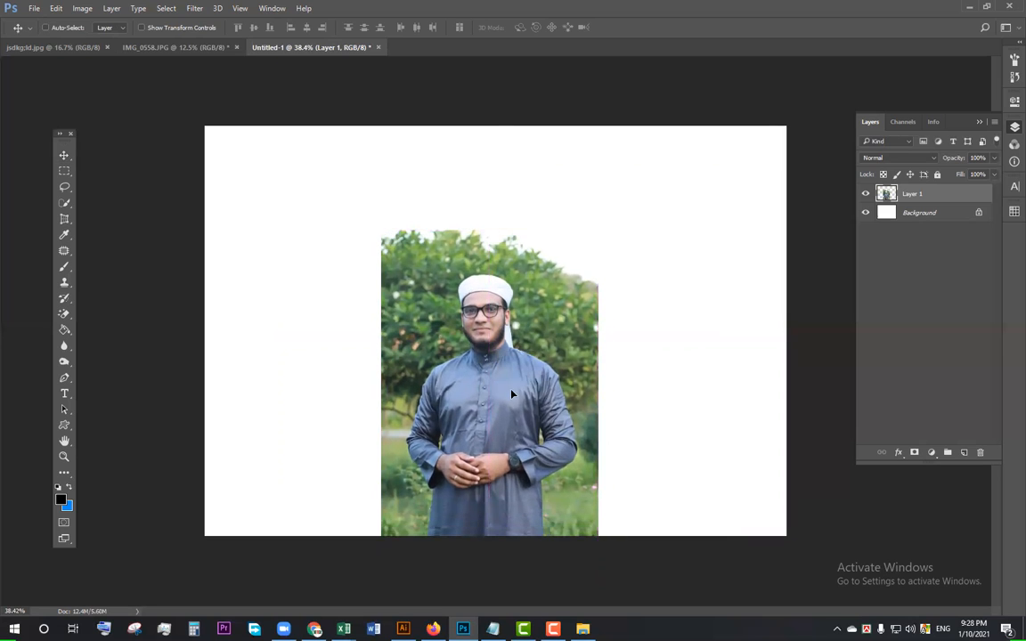
{"action": "key", "text": "ctrl+t"}
{"action": "left_click_drag", "start_coordinate": [596, 231], "coordinate": [654, 204]}
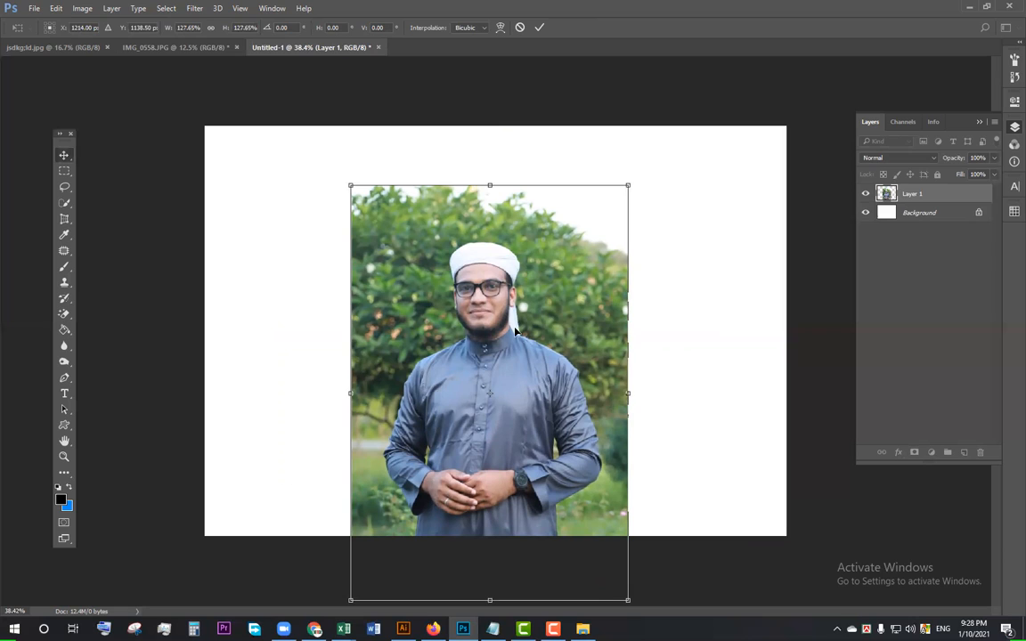
{"action": "key", "text": "Return"}
{"action": "left_click_drag", "start_coordinate": [504, 353], "coordinate": [504, 364]}
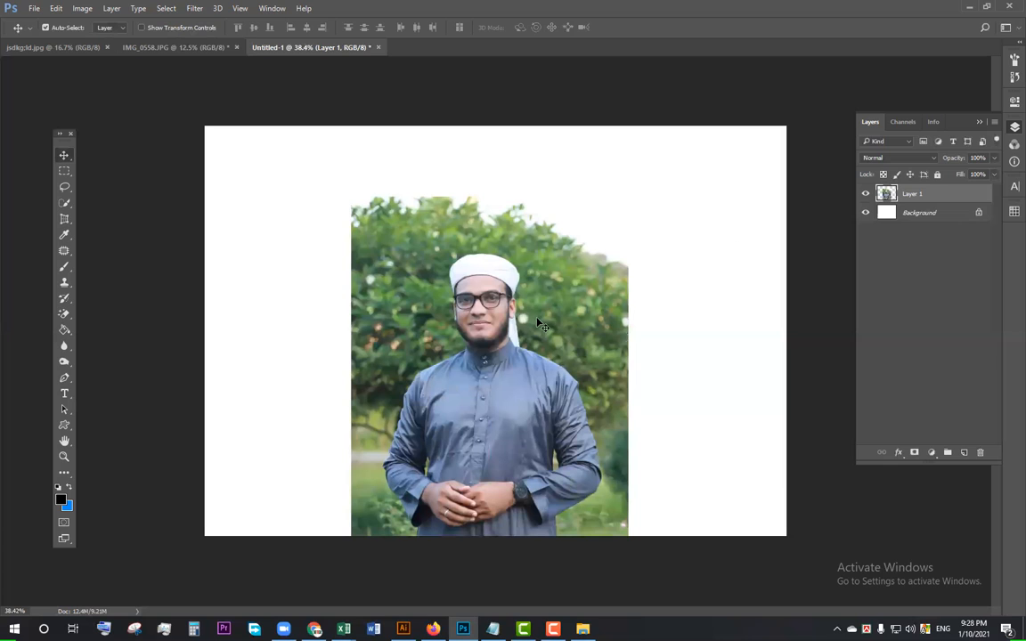
Select the man with the Quick Selection tool and hide the garden around him with a layer mask.
{"action": "key", "text": "w"}
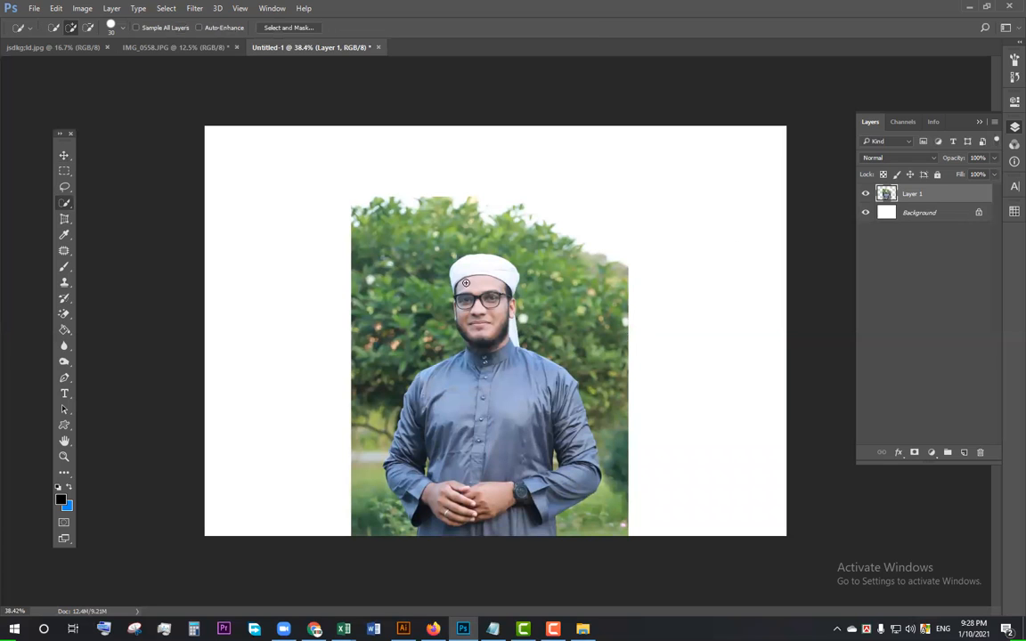
{"action": "mouse_move", "coordinate": [479, 270]}
{"action": "left_mouse_down"}
{"action": "mouse_move", "coordinate": [469, 429]}
{"action": "mouse_move", "coordinate": [416, 434]}
{"action": "mouse_move", "coordinate": [422, 467]}
{"action": "mouse_move", "coordinate": [525, 519]}
{"action": "mouse_move", "coordinate": [485, 459]}
{"action": "mouse_move", "coordinate": [530, 437]}
{"action": "mouse_move", "coordinate": [533, 417]}
{"action": "mouse_move", "coordinate": [590, 455]}
{"action": "left_mouse_up"}
{"action": "scroll", "coordinate": [499, 347], "scroll_direction": "up", "scroll_amount": 3}
{"action": "left_click_drag", "start_coordinate": [554, 262], "coordinate": [556, 362]}
{"action": "left_click_drag", "start_coordinate": [397, 337], "coordinate": [382, 284]}
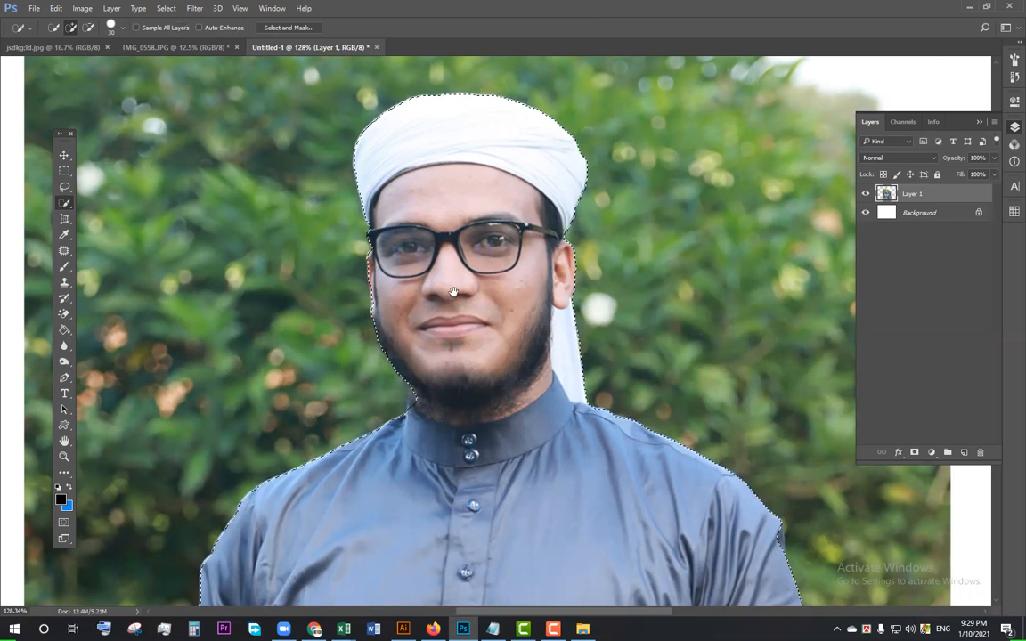
{"action": "scroll", "coordinate": [446, 376], "scroll_direction": "down", "scroll_amount": 5}
{"action": "scroll", "coordinate": [487, 436], "scroll_direction": "down", "scroll_amount": 7}
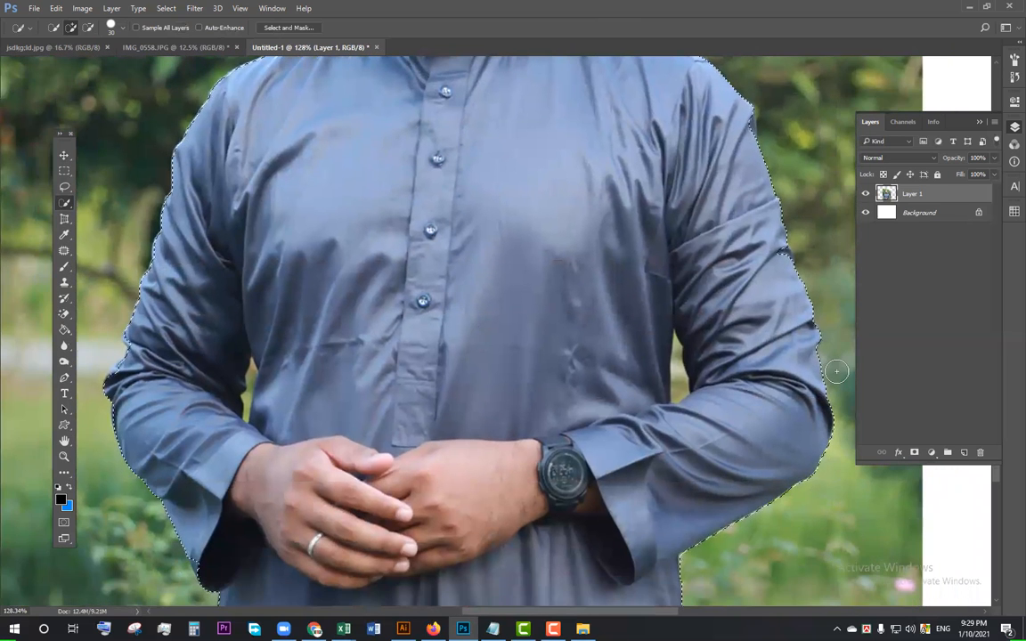
{"action": "left_click", "coordinate": [914, 451]}
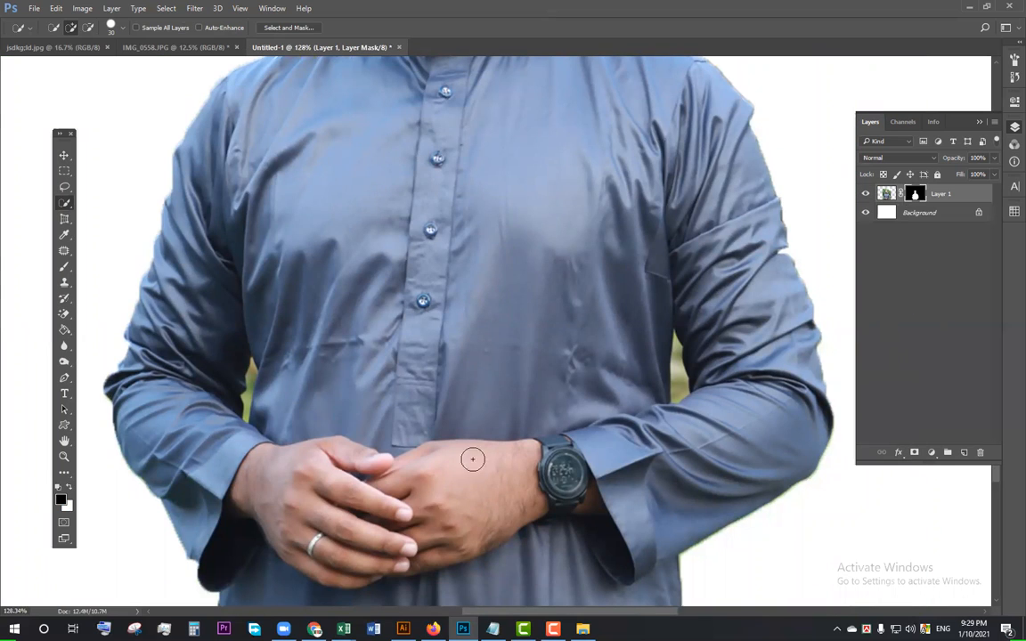
Delete the leftover greenery in the gap between the man's body and the arm wearing the watch, using a smaller selection brush.
{"action": "key", "text": "bracketleft"}
{"action": "key", "text": "bracketleft"}
{"action": "key", "text": "bracketleft"}
{"action": "key", "text": "bracketleft"}
{"action": "key", "text": "bracketleft"}
{"action": "left_click", "coordinate": [677, 378]}
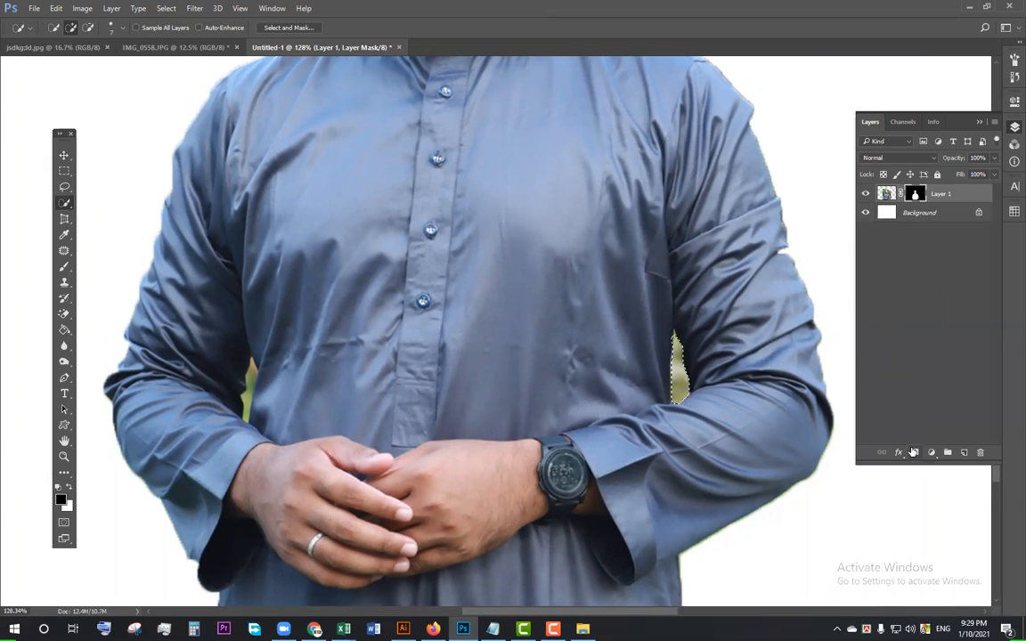
{"action": "left_click", "coordinate": [914, 453]}
{"action": "left_click", "coordinate": [887, 196]}
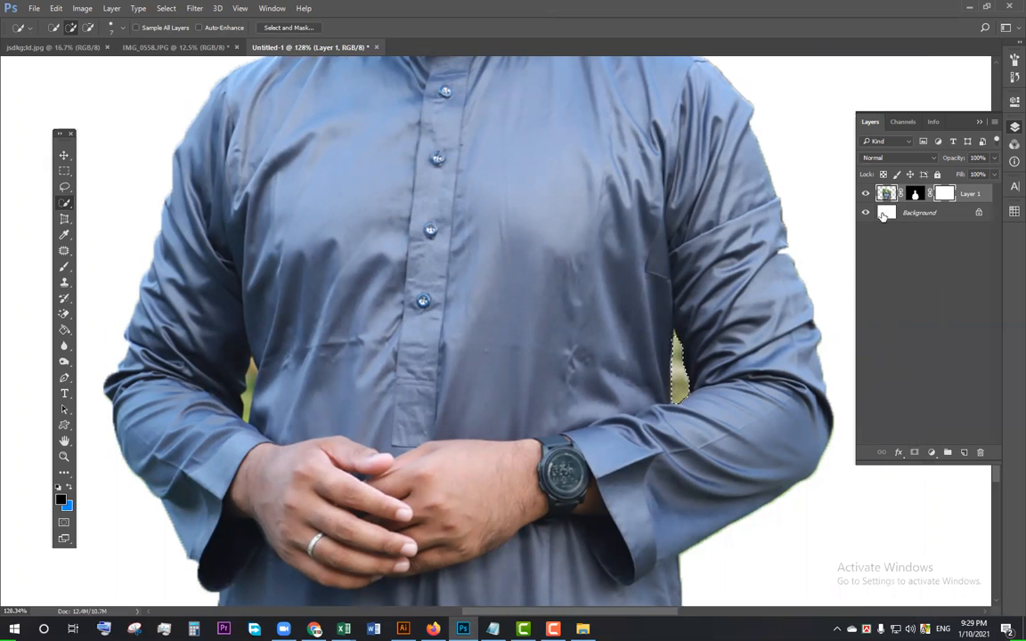
{"action": "key", "text": "Delete"}
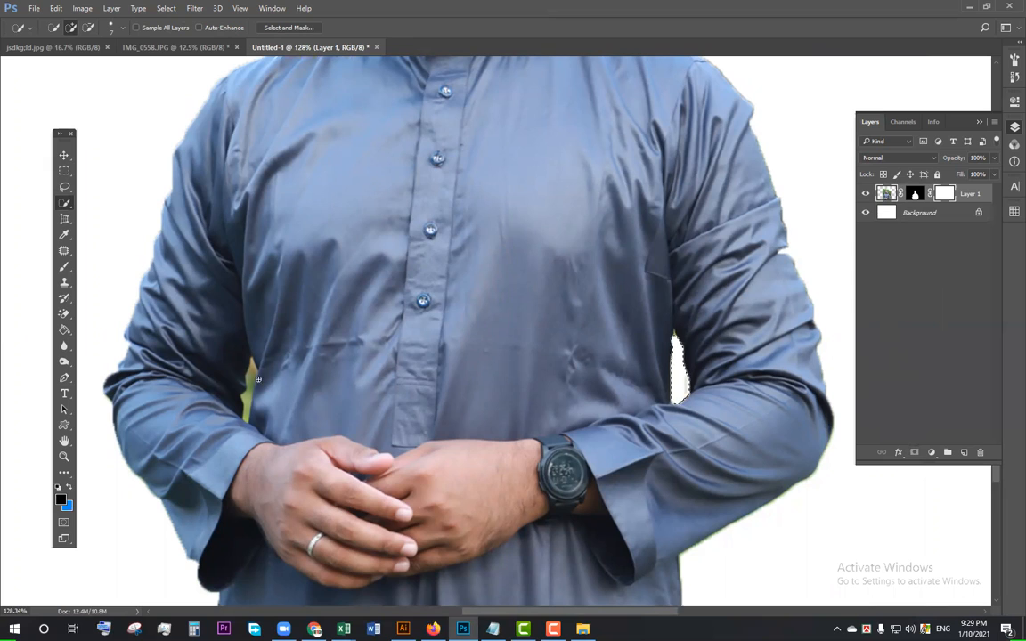
{"action": "key", "text": "ctrl+d"}
Delete the leftover greenery in the gap between the man's body and his other arm, and clear the selection.
{"action": "mouse_move", "coordinate": [252, 368]}
{"action": "left_mouse_down"}
{"action": "mouse_move", "coordinate": [245, 413]}
{"action": "mouse_move", "coordinate": [255, 378]}
{"action": "left_mouse_up"}
{"action": "key", "text": "Delete"}
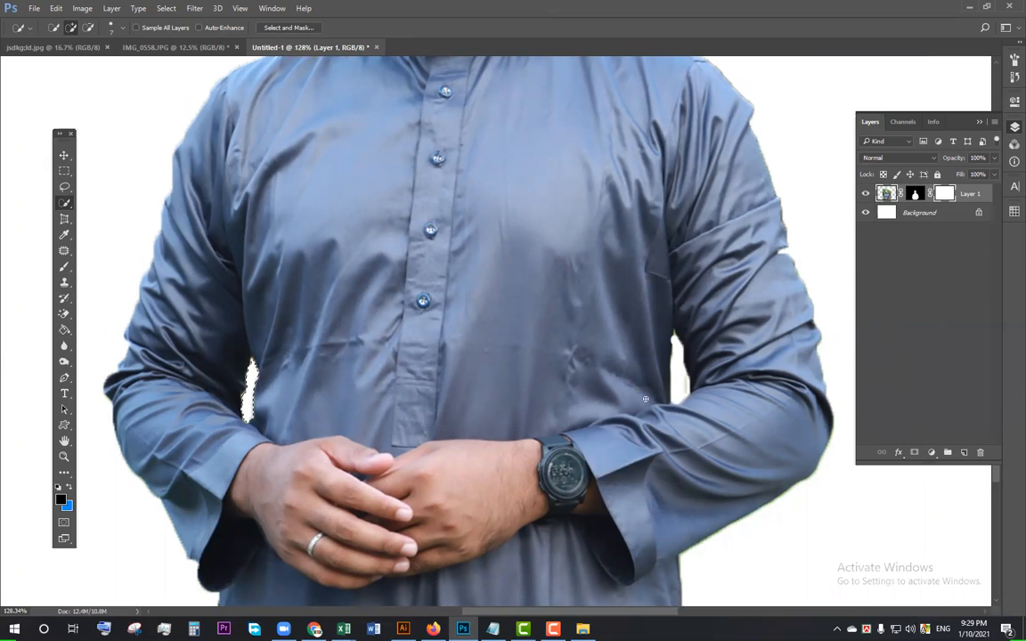
{"action": "key", "text": "ctrl+z"}
{"action": "key", "text": "ctrl+minus"}
{"action": "key", "text": "ctrl+minus"}
{"action": "key", "text": "ctrl+minus"}
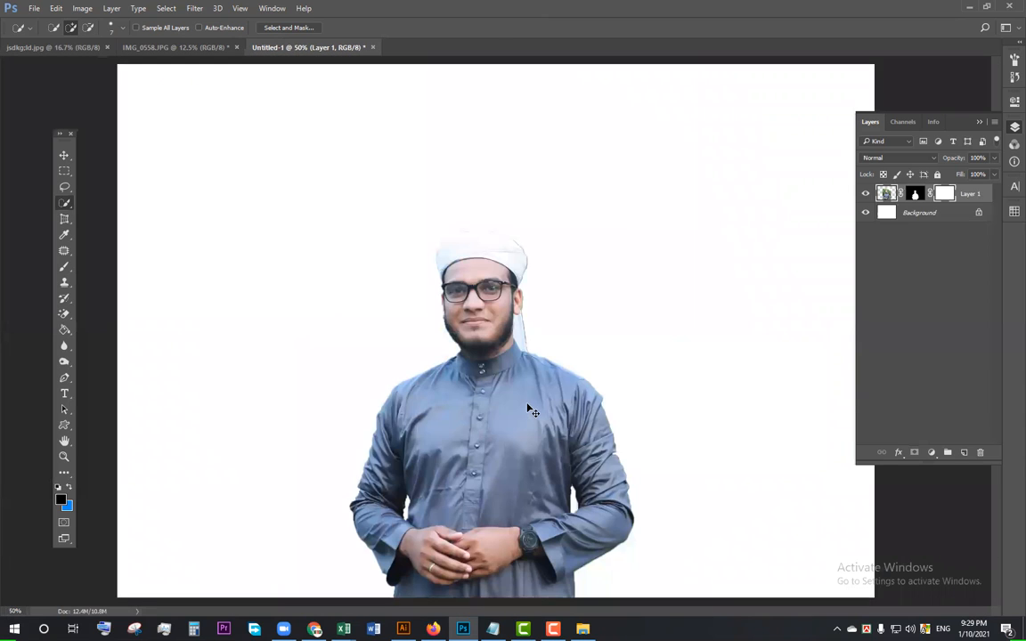
{"action": "key", "text": "ctrl+minus"}
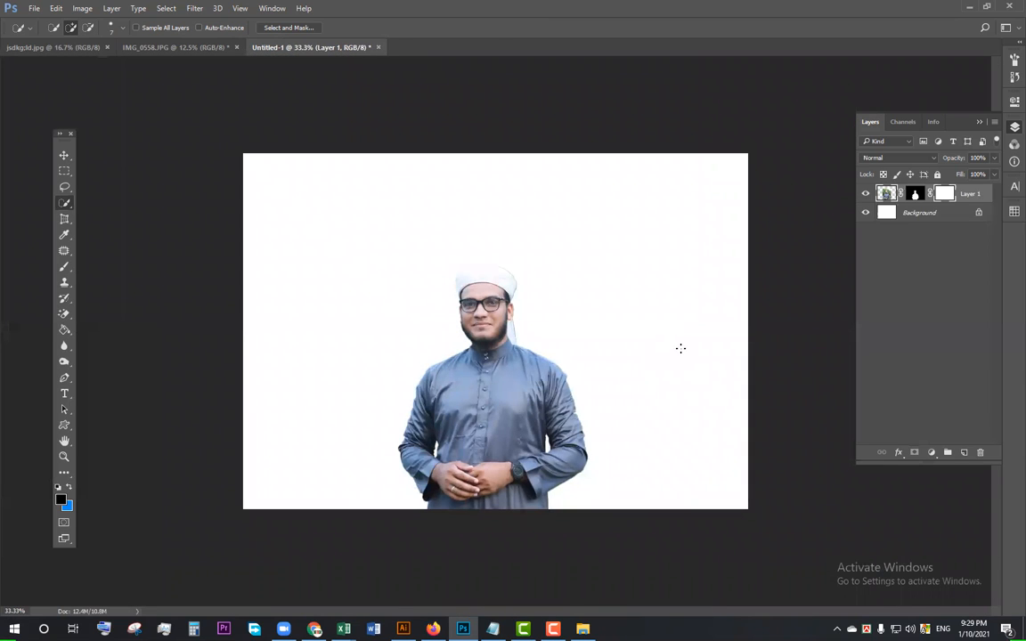
Rasterize Layer 1 to get rid of its extra vector mask, and deselect the layer.
{"action": "key", "text": "v"}
{"action": "right_click", "coordinate": [969, 193]}
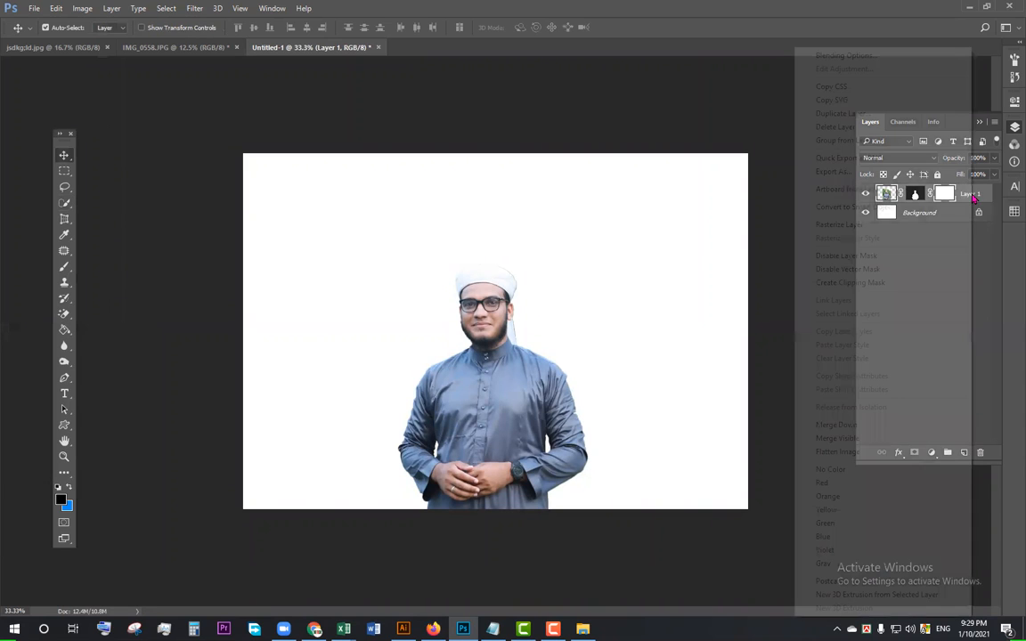
{"action": "left_click", "coordinate": [883, 226]}
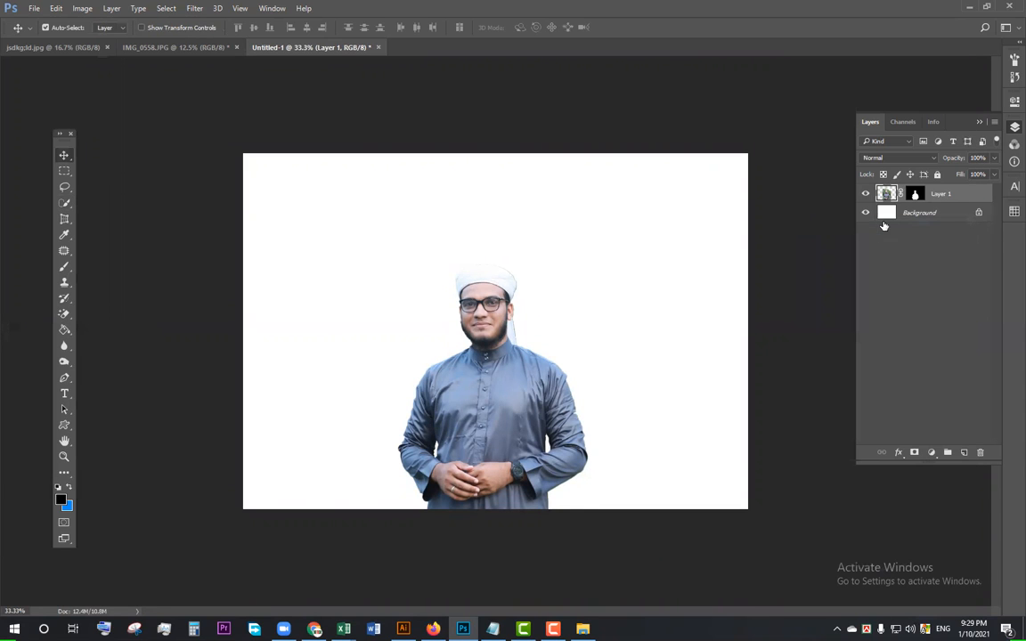
{"action": "left_click", "coordinate": [917, 383]}
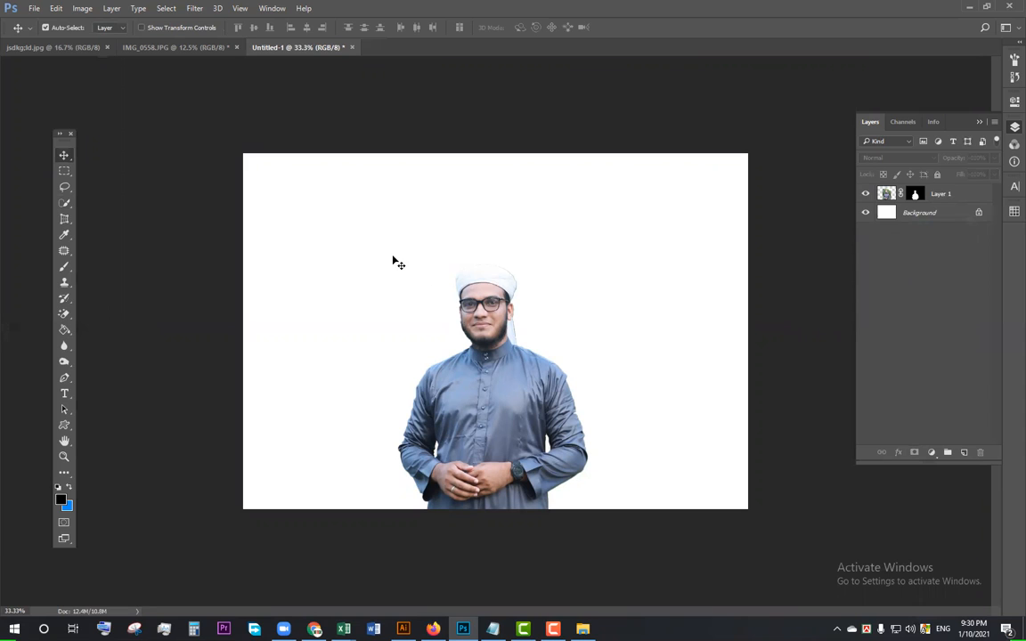
{"action": "left_click", "coordinate": [49, 47]}
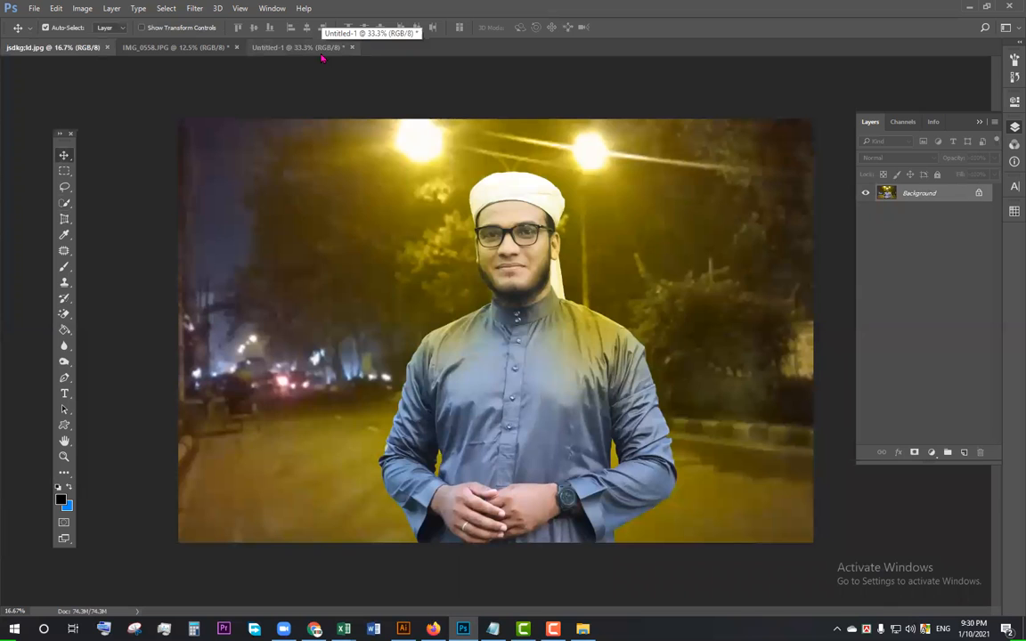
{"action": "left_click", "coordinate": [285, 47]}
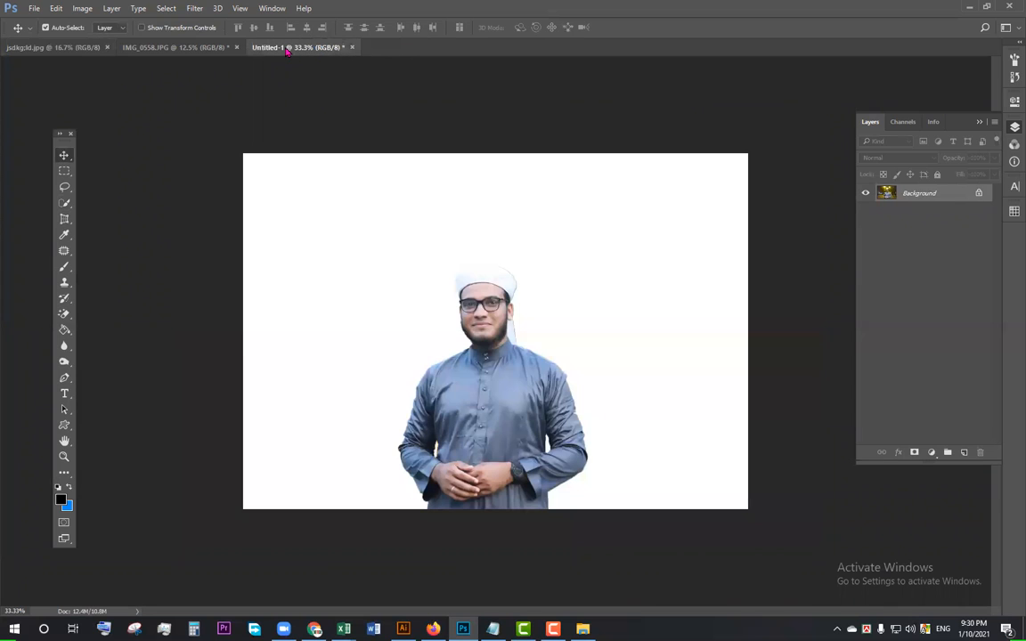
{"action": "key", "text": "ctrl+o"}
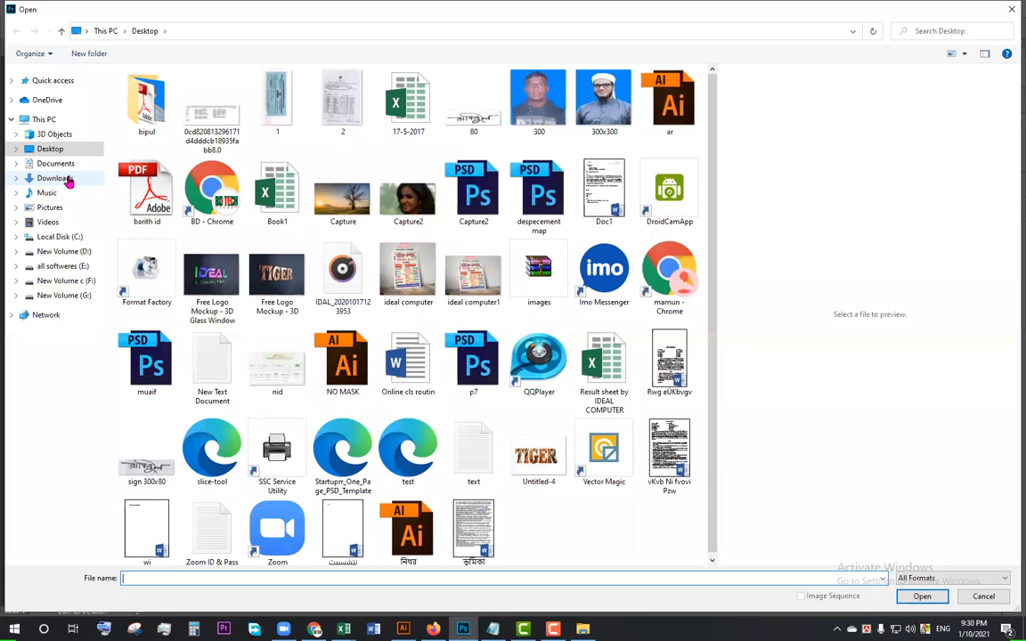
{"action": "left_click", "coordinate": [54, 178]}
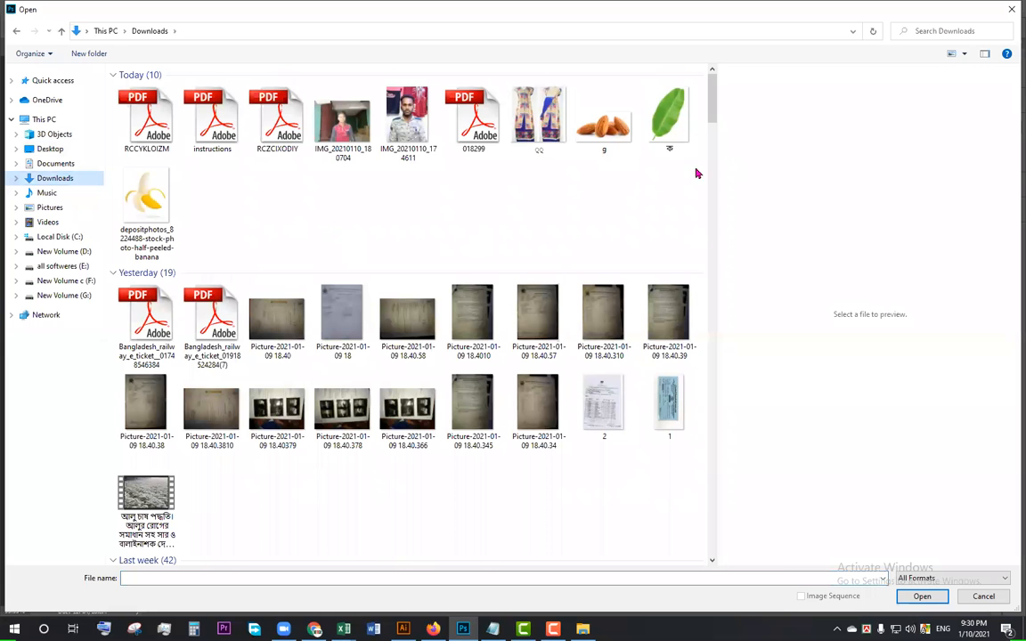
{"action": "left_click_drag", "start_coordinate": [711, 98], "coordinate": [720, 157]}
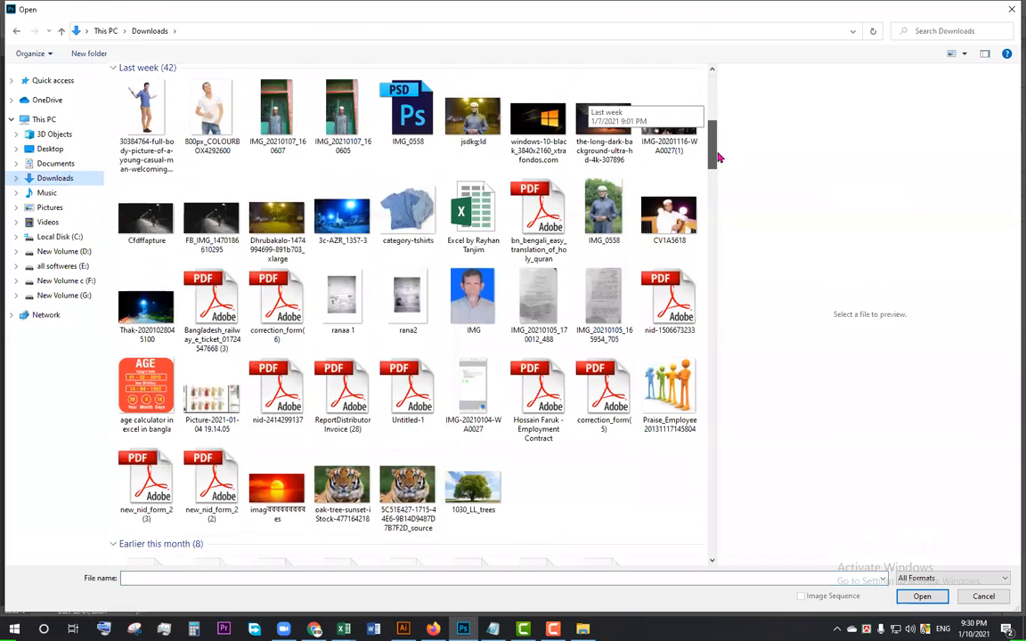
{"action": "left_click", "coordinate": [294, 221]}
{"action": "double_click", "coordinate": [294, 221]}
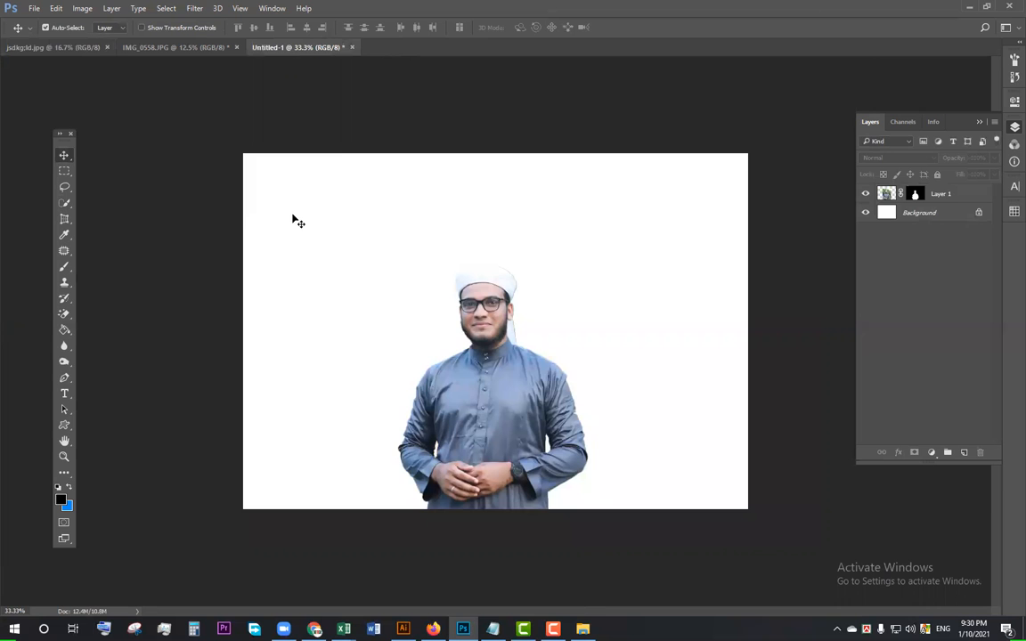
Copy the night street image into the Untitled-1 document with the cut-out man.
{"action": "left_click_drag", "start_coordinate": [337, 75], "coordinate": [496, 347]}
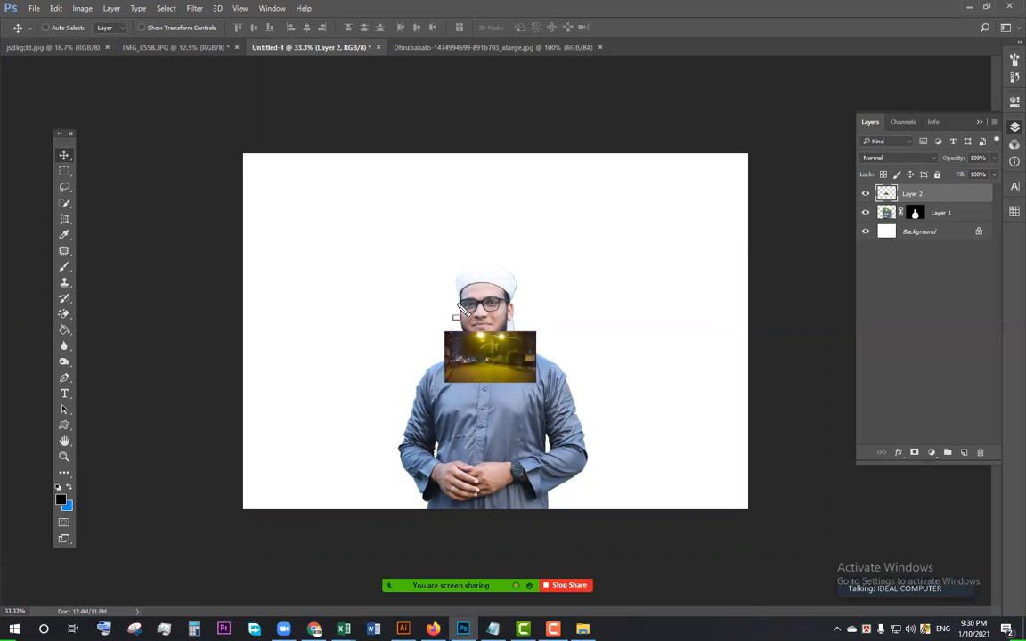
{"action": "left_click_drag", "start_coordinate": [452, 268], "coordinate": [538, 321]}
{"action": "left_click_drag", "start_coordinate": [424, 332], "coordinate": [552, 382]}
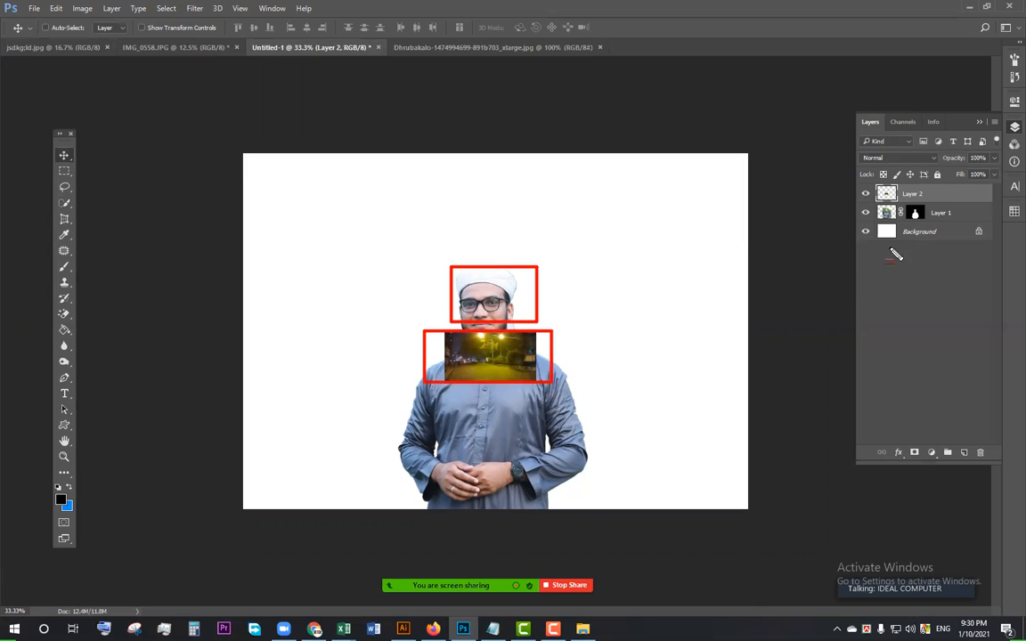
{"action": "left_click_drag", "start_coordinate": [865, 224], "coordinate": [960, 250]}
{"action": "left_click_drag", "start_coordinate": [870, 205], "coordinate": [926, 220]}
{"action": "left_click_drag", "start_coordinate": [869, 184], "coordinate": [937, 203]}
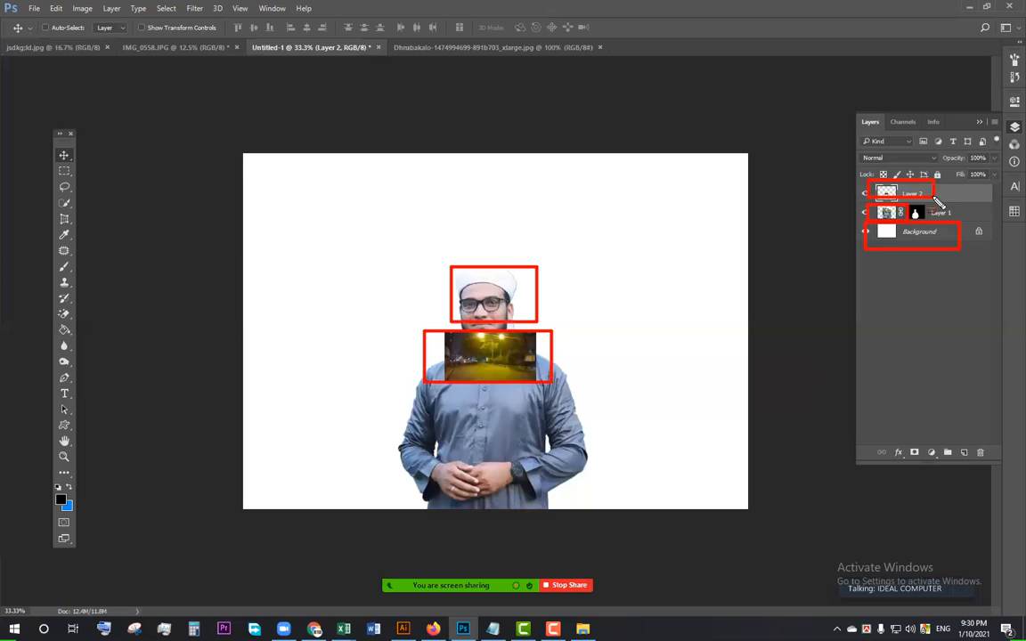
{"action": "key", "text": "Escape"}
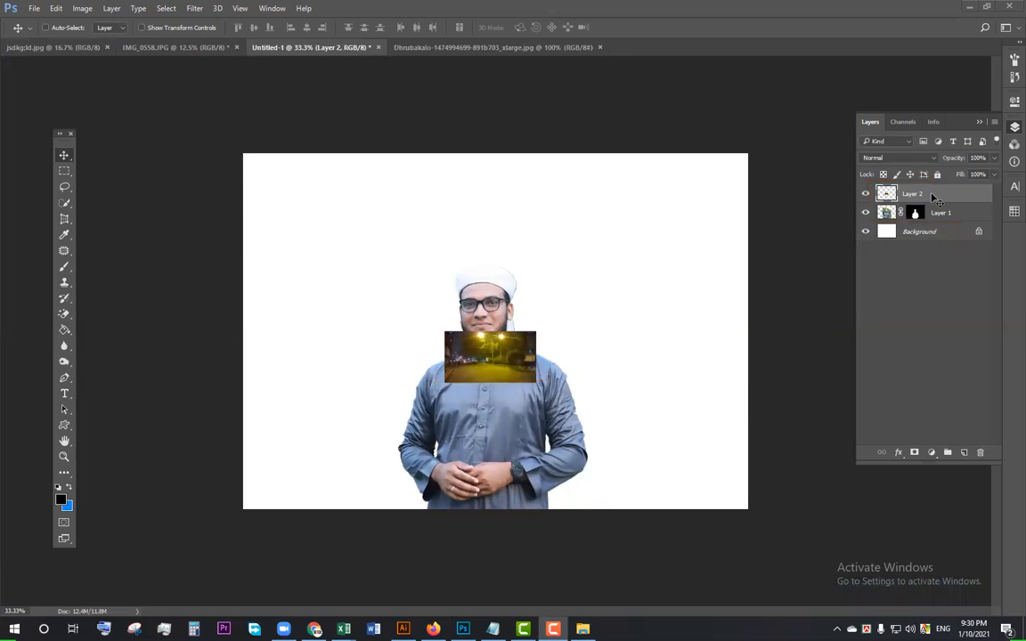
Move the street layer beneath the man's layer and scale it to about 665% wide and 819% high, covering the canvas.
{"action": "left_click", "coordinate": [932, 196]}
{"action": "left_click_drag", "start_coordinate": [944, 198], "coordinate": [944, 223]}
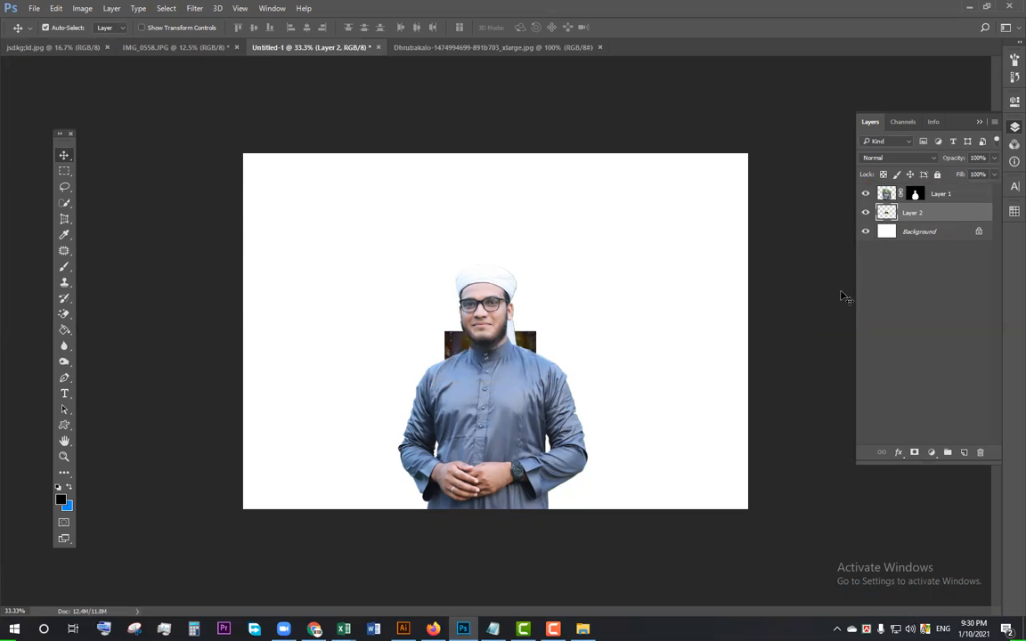
{"action": "key", "text": "ctrl+t"}
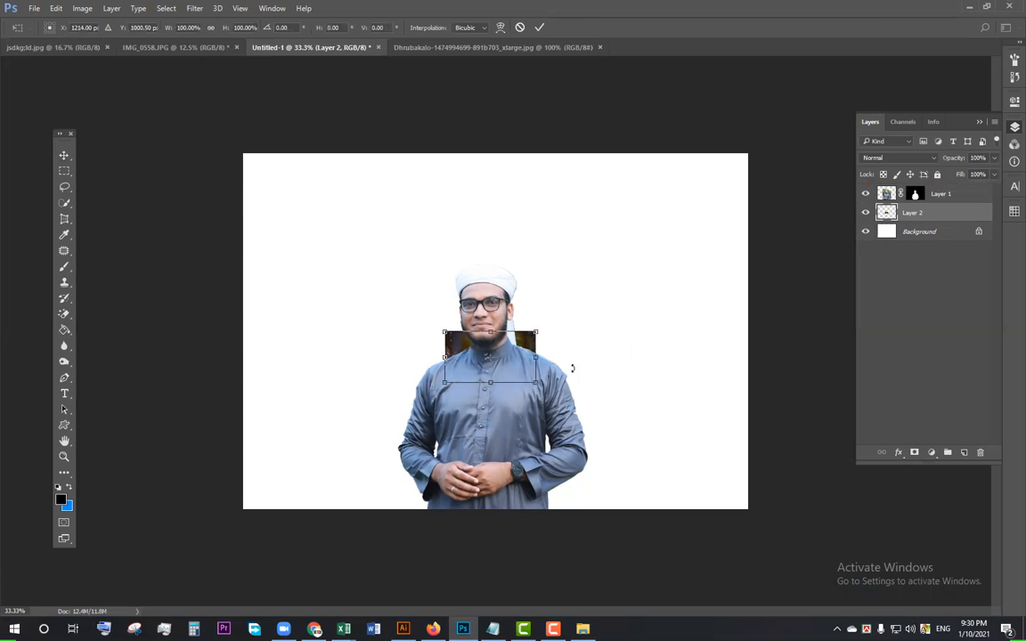
{"action": "left_click_drag", "start_coordinate": [540, 387], "coordinate": [649, 464]}
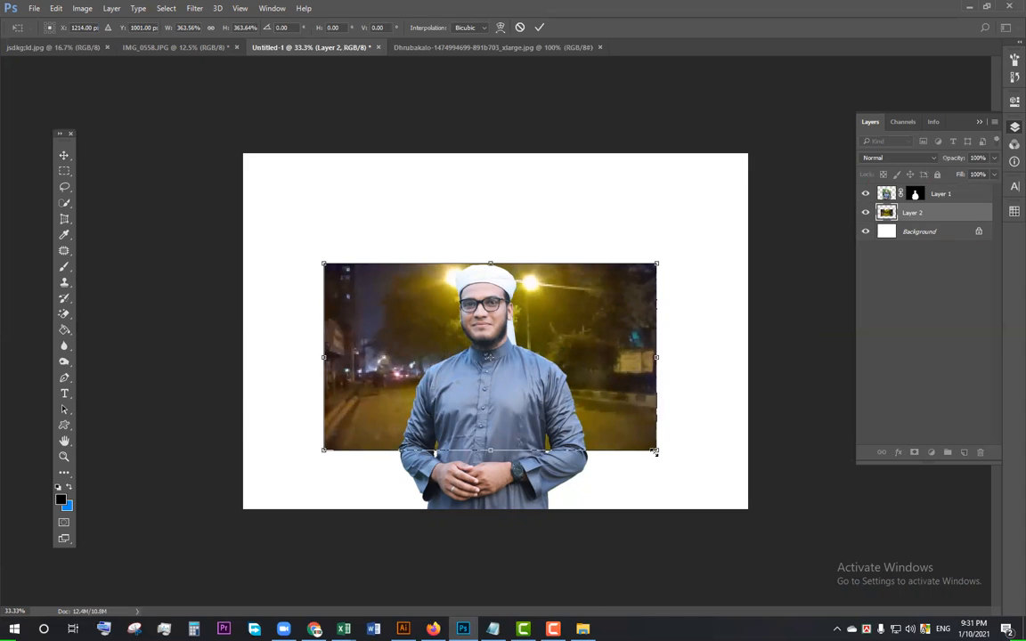
{"action": "left_click_drag", "start_coordinate": [657, 449], "coordinate": [787, 558]}
{"action": "left_click_drag", "start_coordinate": [489, 185], "coordinate": [488, 146]}
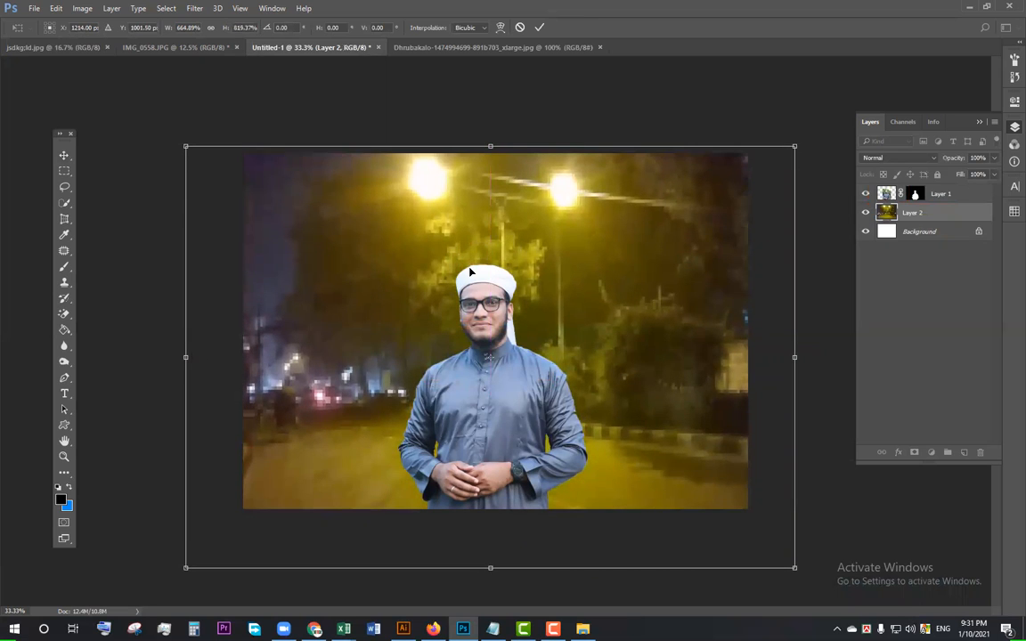
{"action": "key", "text": "Return"}
Scale the man's layer to about 113.6% wide and 120.4% high so his body reaches the canvas's lower edge.
{"action": "mouse_move", "coordinate": [498, 375]}
{"action": "left_mouse_down"}
{"action": "mouse_move", "coordinate": [493, 355]}
{"action": "mouse_move", "coordinate": [497, 372]}
{"action": "left_mouse_up"}
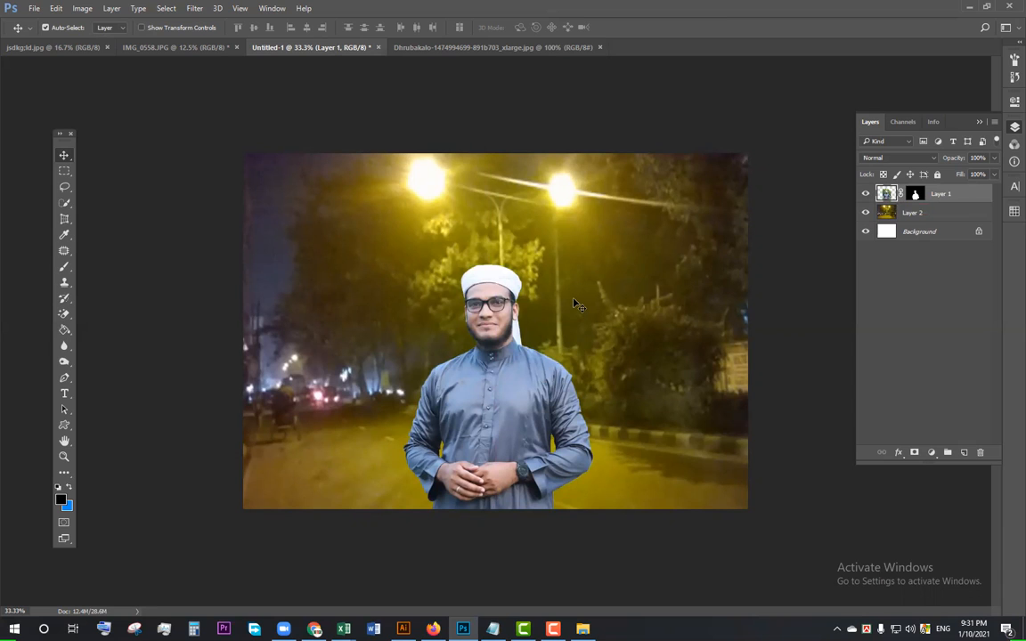
{"action": "key", "text": "ctrl+t"}
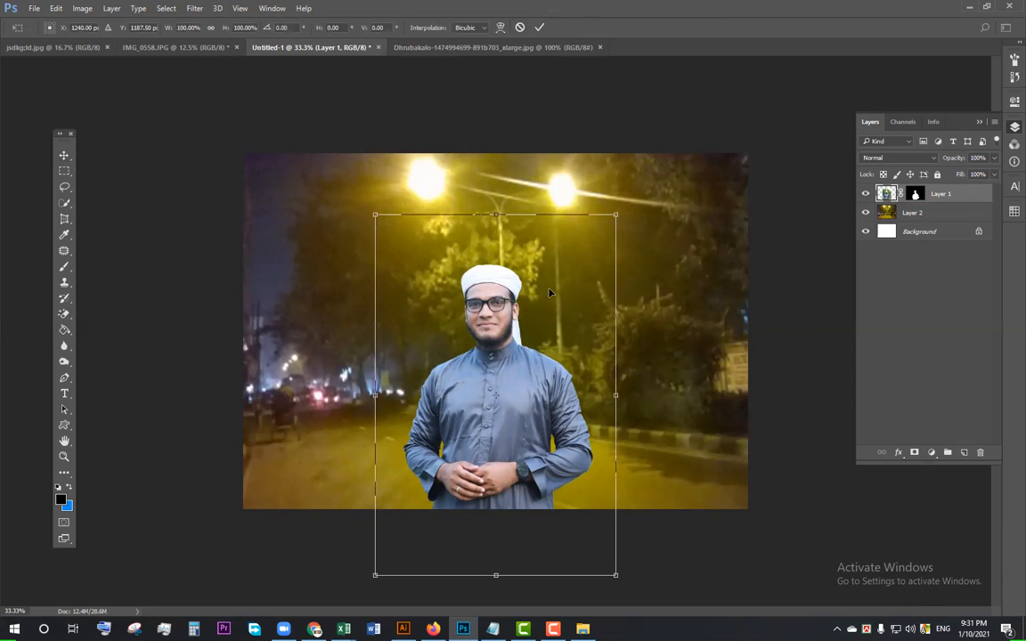
{"action": "left_click_drag", "start_coordinate": [616, 211], "coordinate": [633, 186]}
{"action": "left_click_drag", "start_coordinate": [530, 418], "coordinate": [530, 395]}
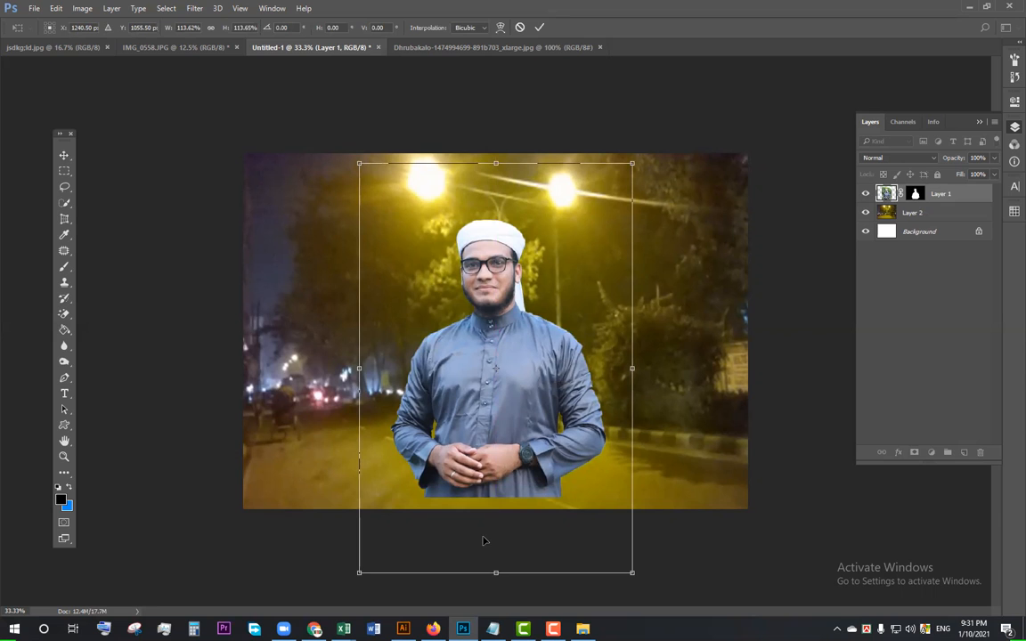
{"action": "left_click", "coordinate": [505, 456]}
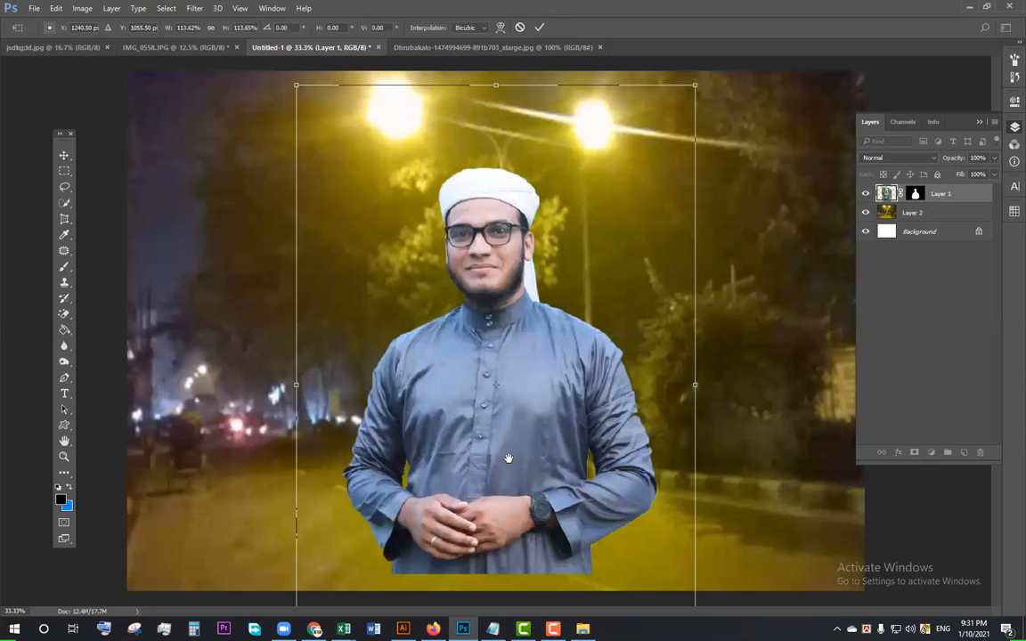
{"action": "left_click", "coordinate": [507, 426]}
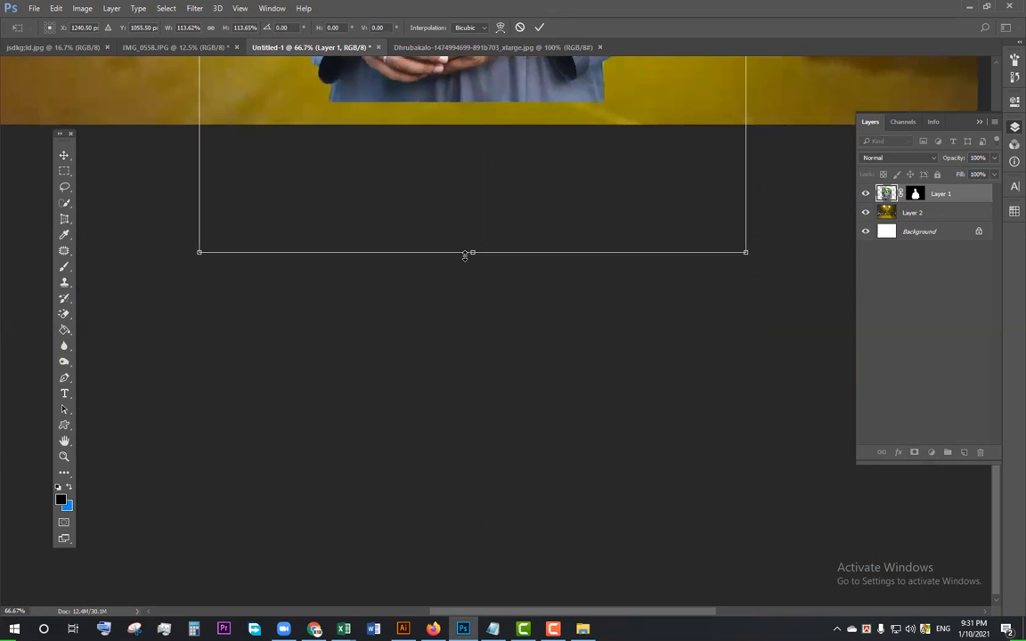
{"action": "left_click_drag", "start_coordinate": [470, 263], "coordinate": [469, 300]}
{"action": "key", "text": "Return"}
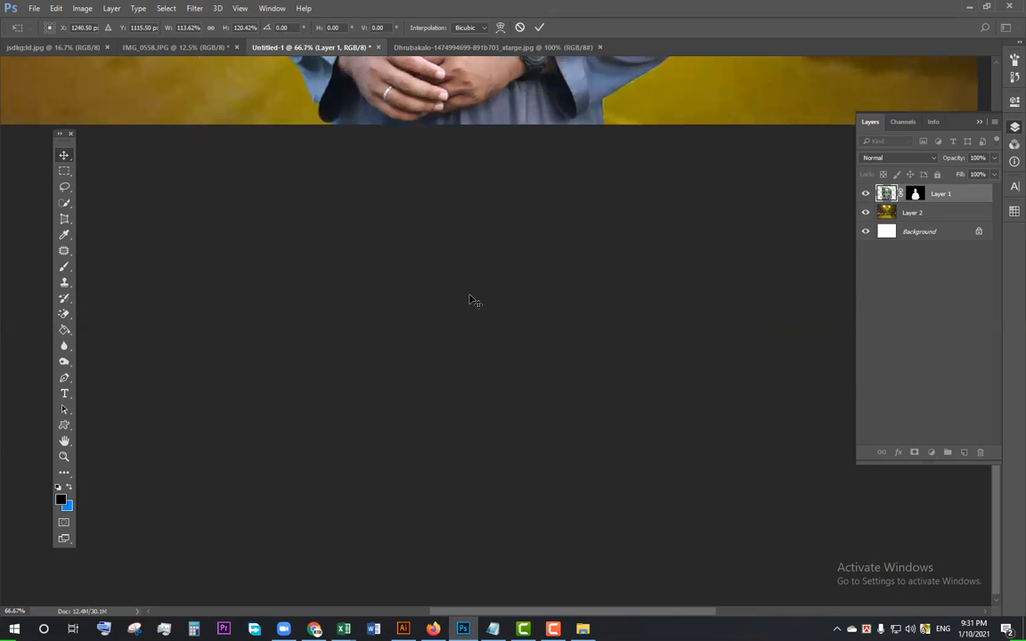
Compare the composite with the finished reference image jsdkg;ld.jpg and the original street photo.
{"action": "key", "text": "ctrl+minus"}
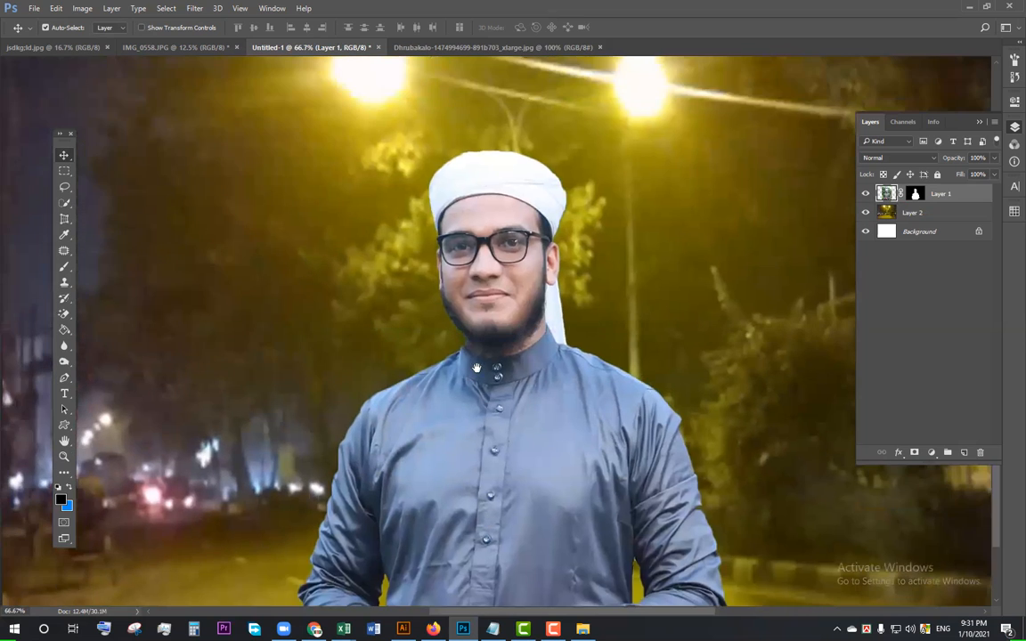
{"action": "scroll", "coordinate": [481, 375], "scroll_direction": "up", "scroll_amount": 1}
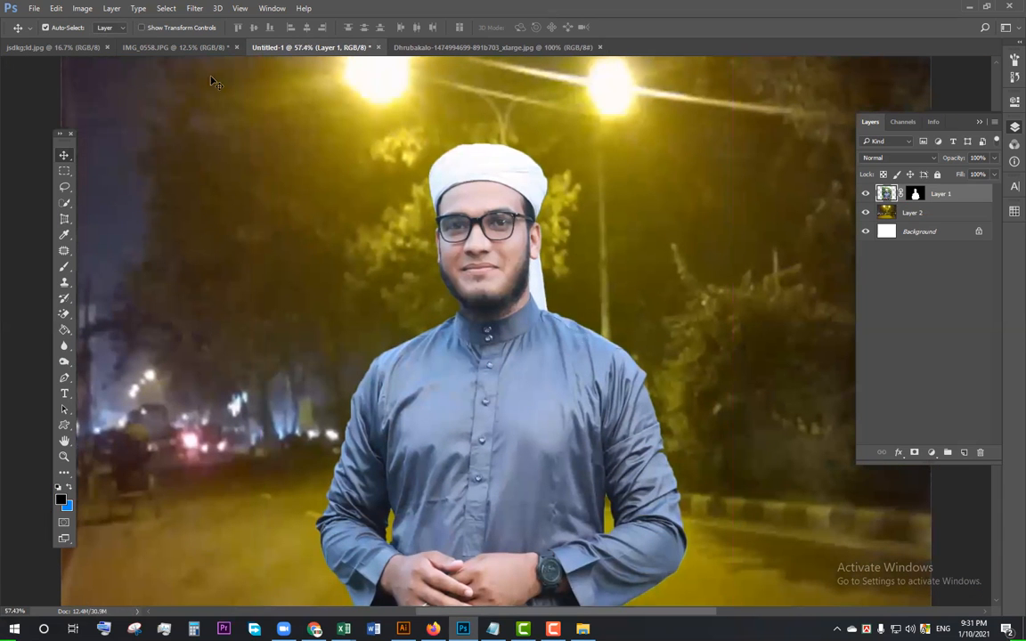
{"action": "left_click", "coordinate": [53, 46]}
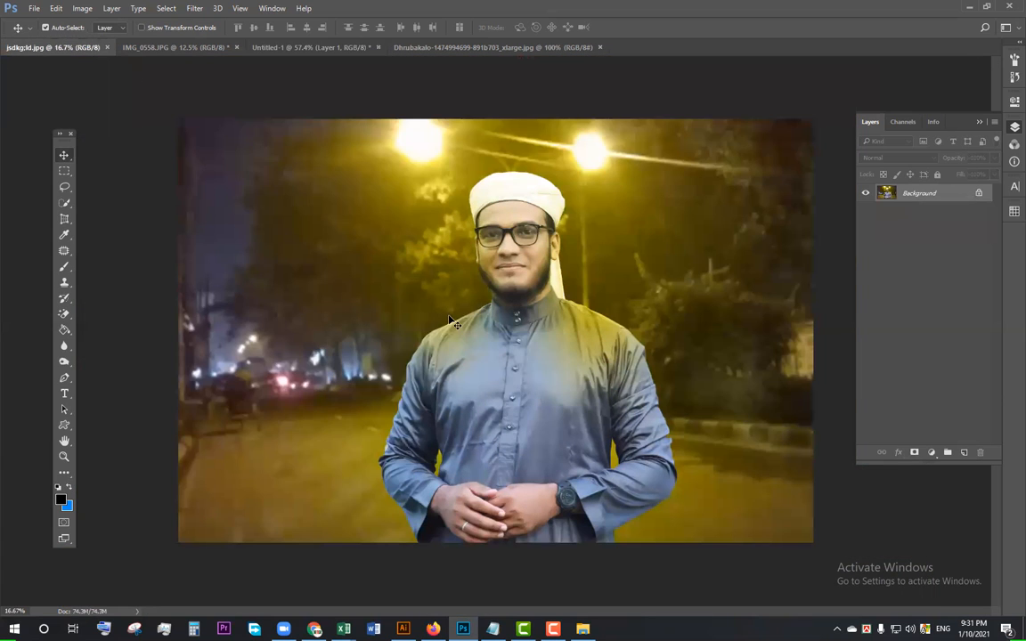
{"action": "left_click", "coordinate": [457, 47]}
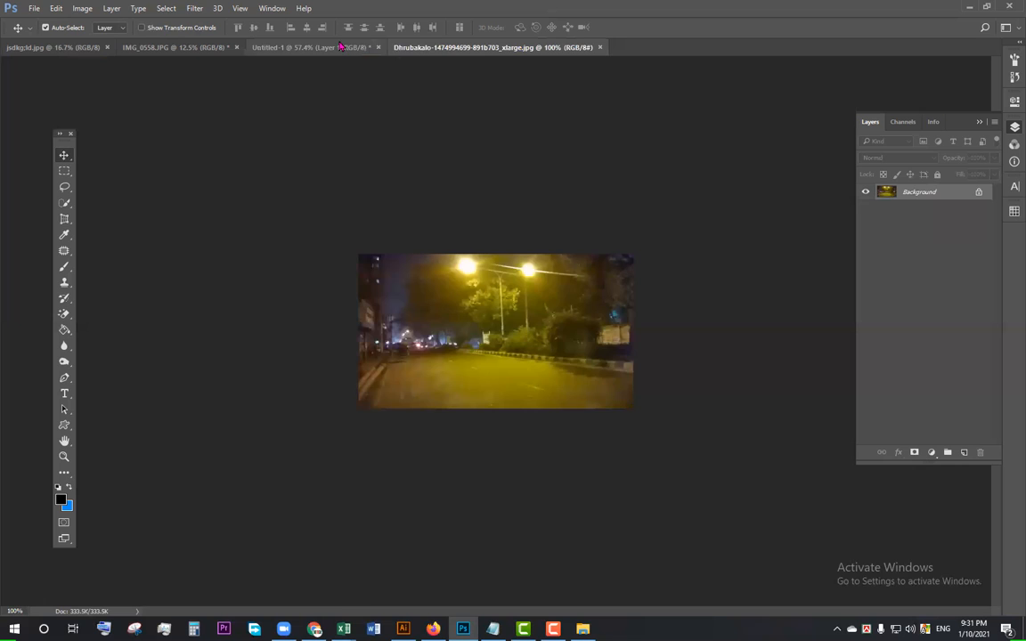
{"action": "left_click", "coordinate": [312, 48]}
{"action": "key", "text": "ctrl+plus"}
{"action": "key", "text": "ctrl+minus"}
{"action": "key", "text": "ctrl+minus"}
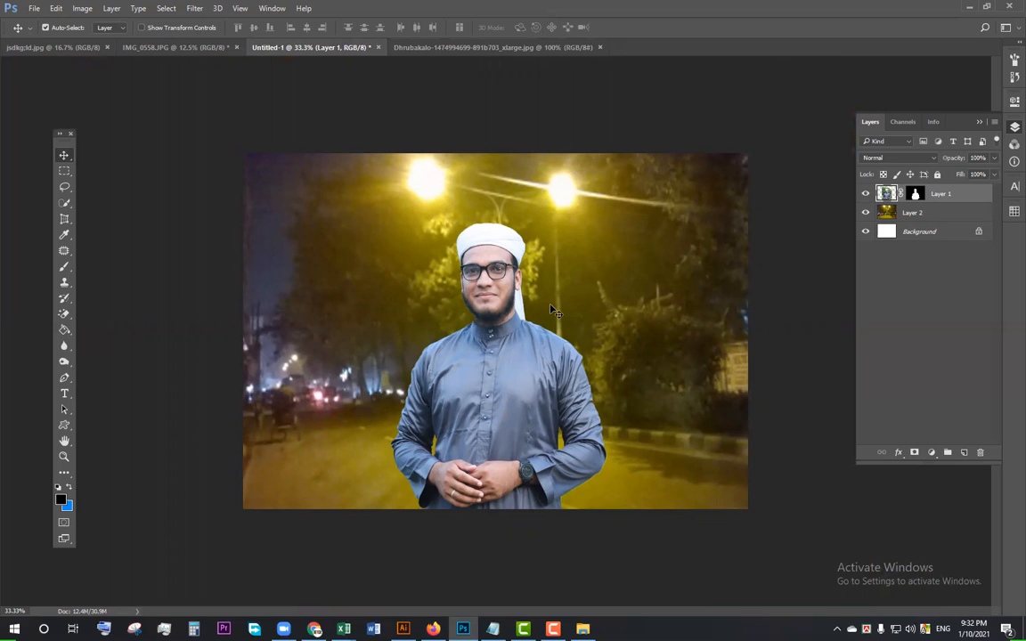
Add a new empty layer above the man's layer and choose the Brush tool.
{"action": "left_click", "coordinate": [965, 452]}
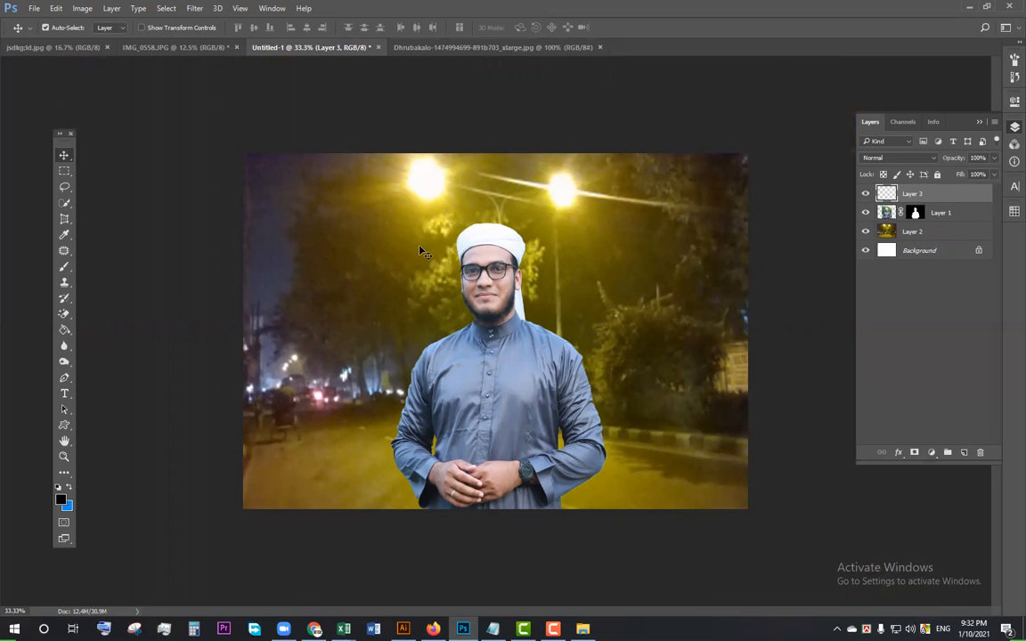
{"action": "left_click", "coordinate": [62, 266]}
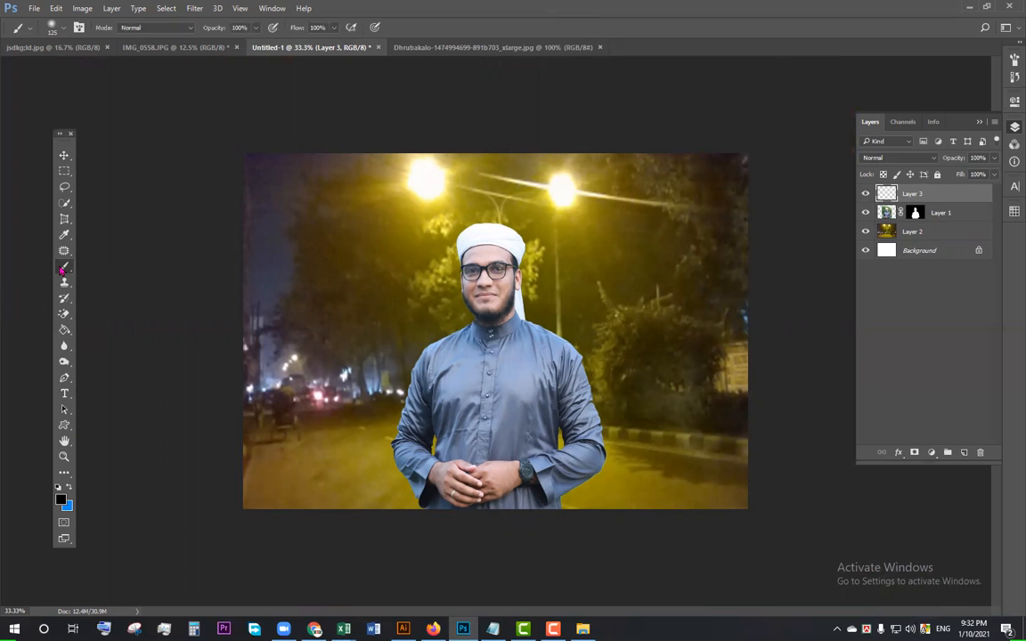
{"action": "key", "text": "ctrl+2"}
{"action": "left_click_drag", "start_coordinate": [46, 250], "coordinate": [85, 274]}
{"action": "key", "text": "Escape"}
{"action": "key", "text": "ctrl+2"}
{"action": "left_click_drag", "start_coordinate": [47, 482], "coordinate": [81, 525]}
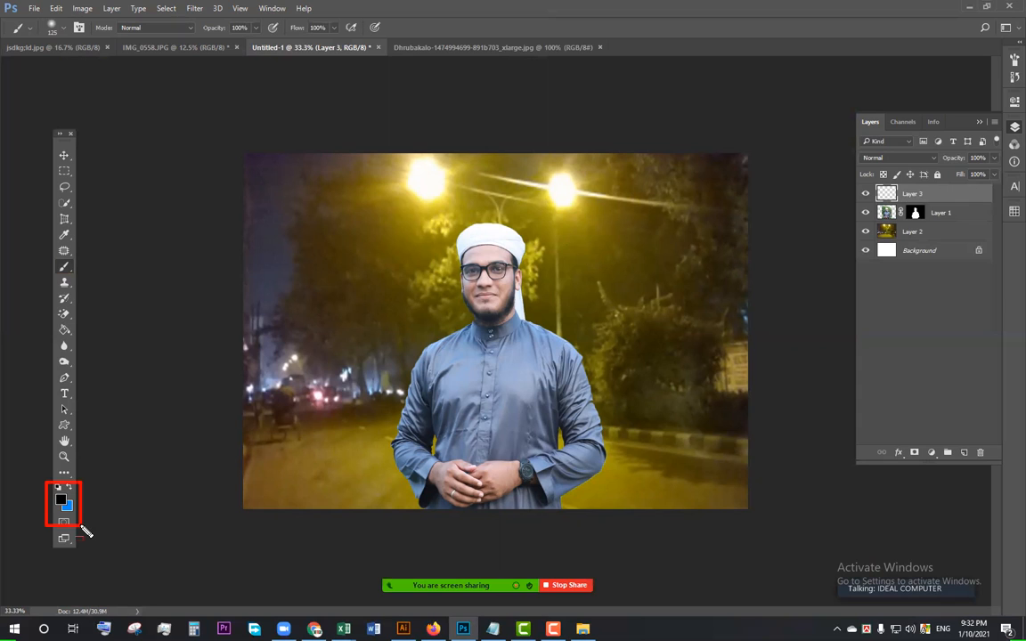
{"action": "key", "text": "Escape"}
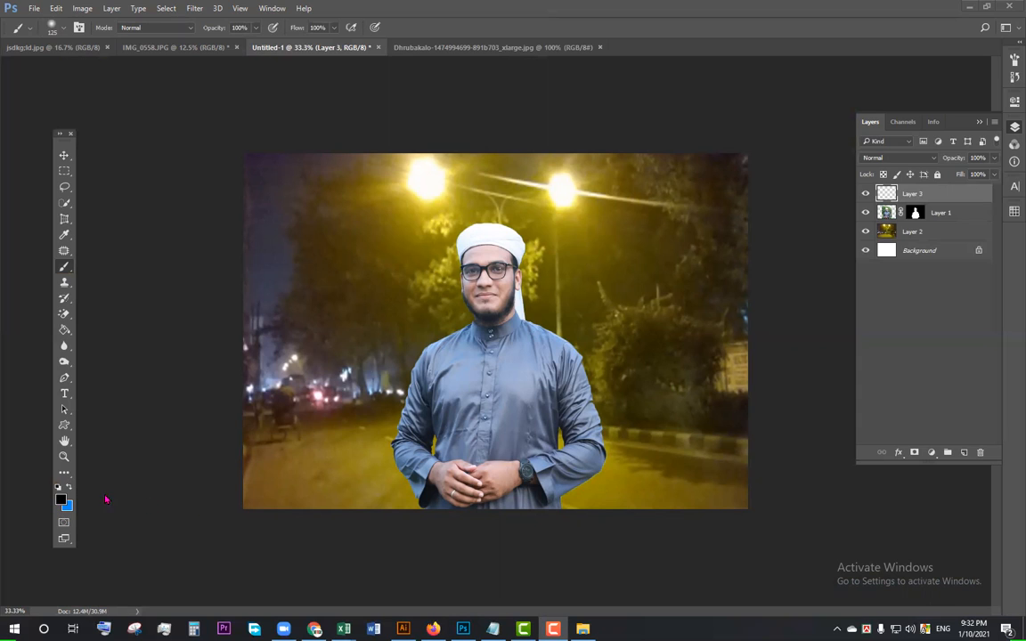
Set the foreground color to the yellow #ddce2e, sampled from the glow just below the smaller street lamp.
{"action": "left_click", "coordinate": [63, 501]}
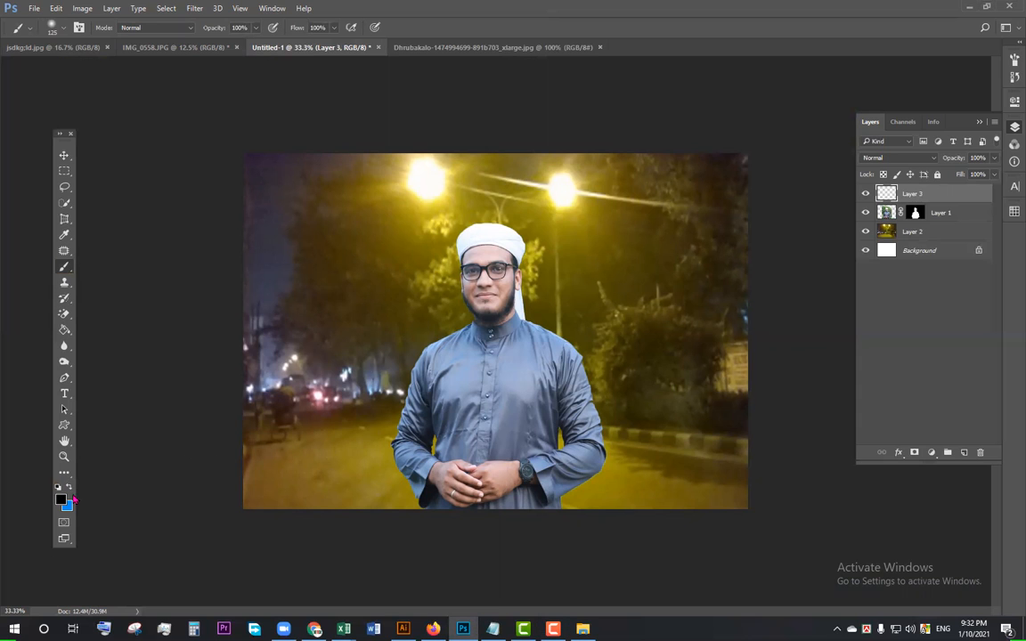
{"action": "left_click", "coordinate": [62, 500]}
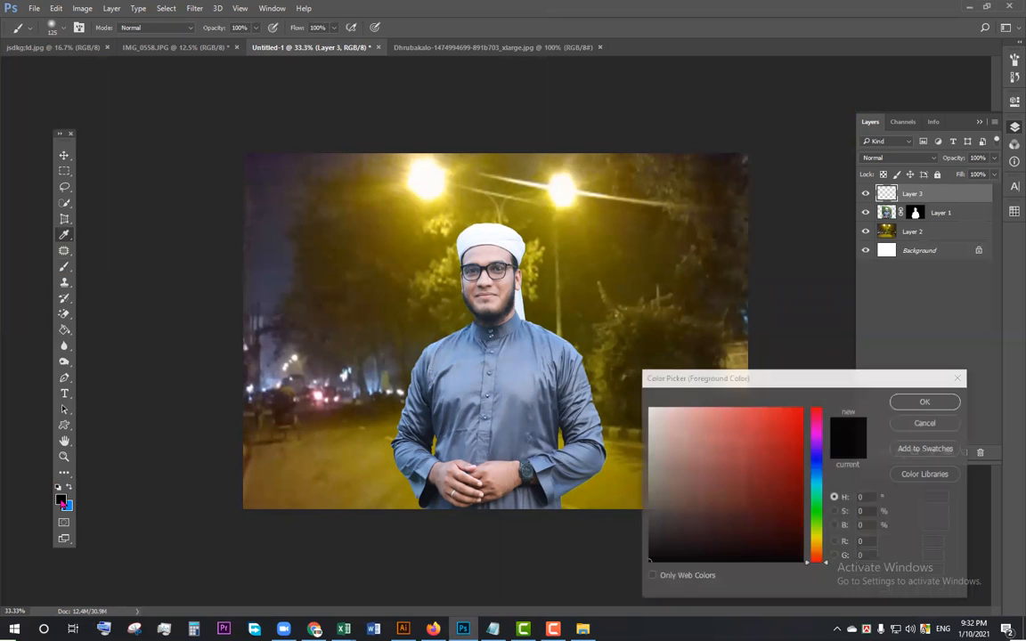
{"action": "left_click", "coordinate": [563, 212]}
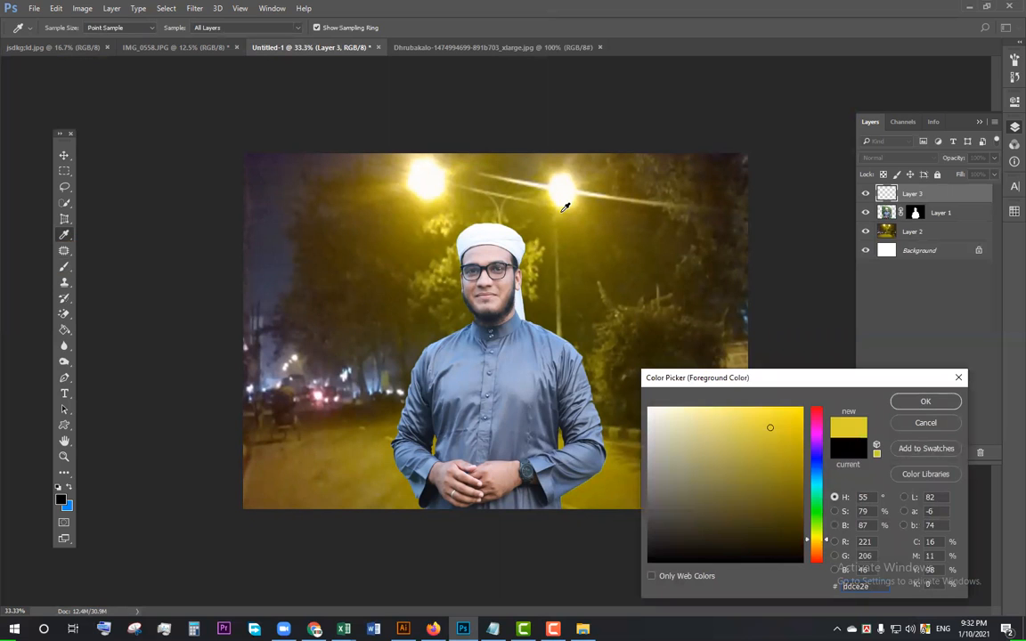
{"action": "left_click", "coordinate": [924, 401]}
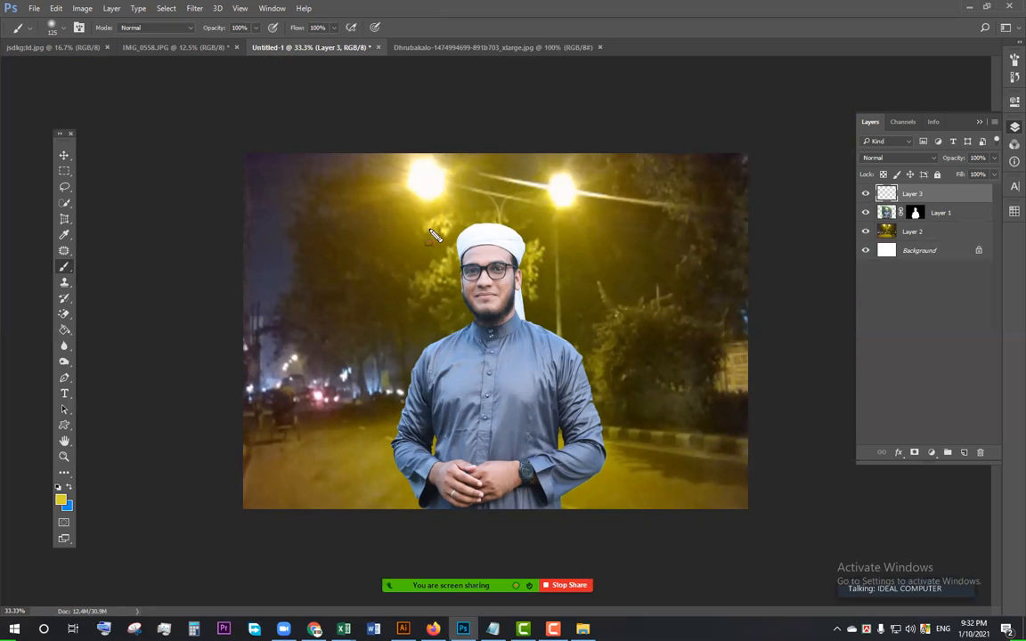
Paint a soft yellow spot beside the man's head on the new layer with the 125 px brush.
{"action": "mouse_move", "coordinate": [109, 21]}
{"action": "left_mouse_down"}
{"action": "mouse_move", "coordinate": [184, 37]}
{"action": "mouse_move", "coordinate": [369, 39]}
{"action": "left_mouse_up"}
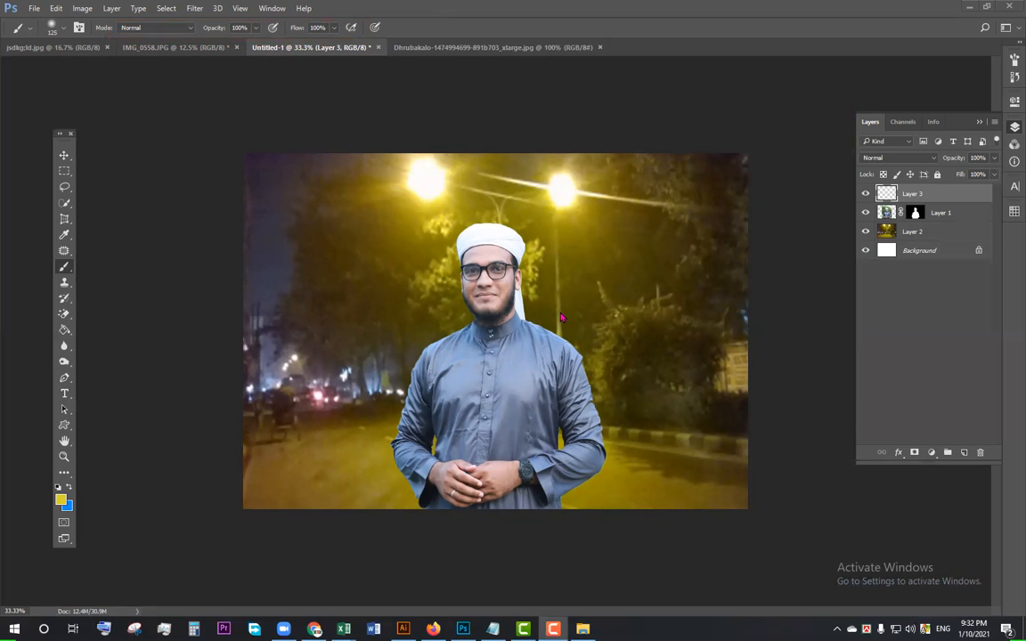
{"action": "left_click", "coordinate": [574, 269]}
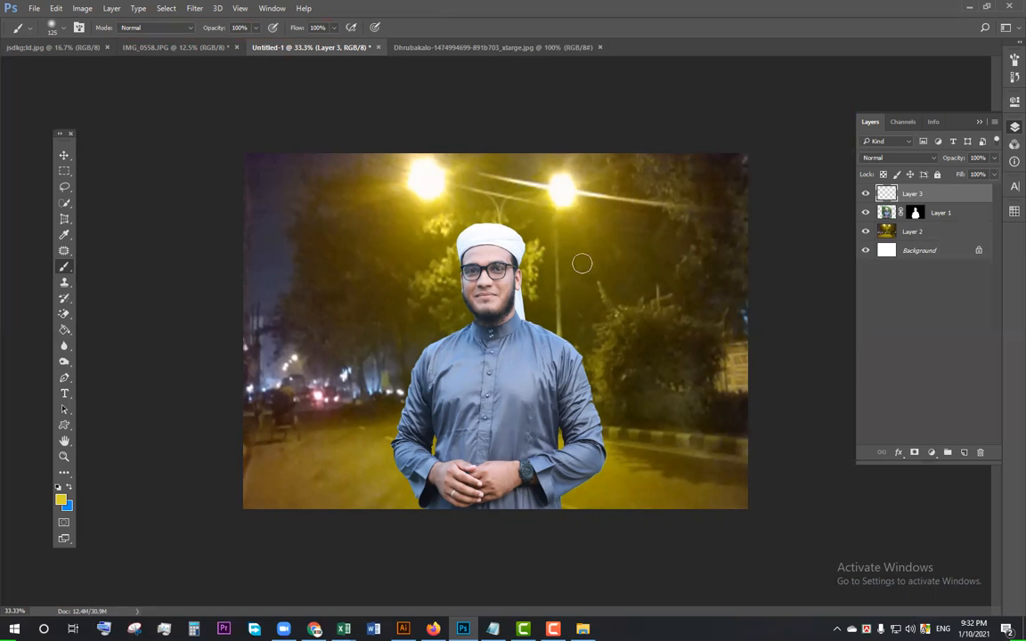
{"action": "left_click", "coordinate": [580, 261]}
{"action": "left_click", "coordinate": [580, 261]}
{"action": "left_click", "coordinate": [580, 261]}
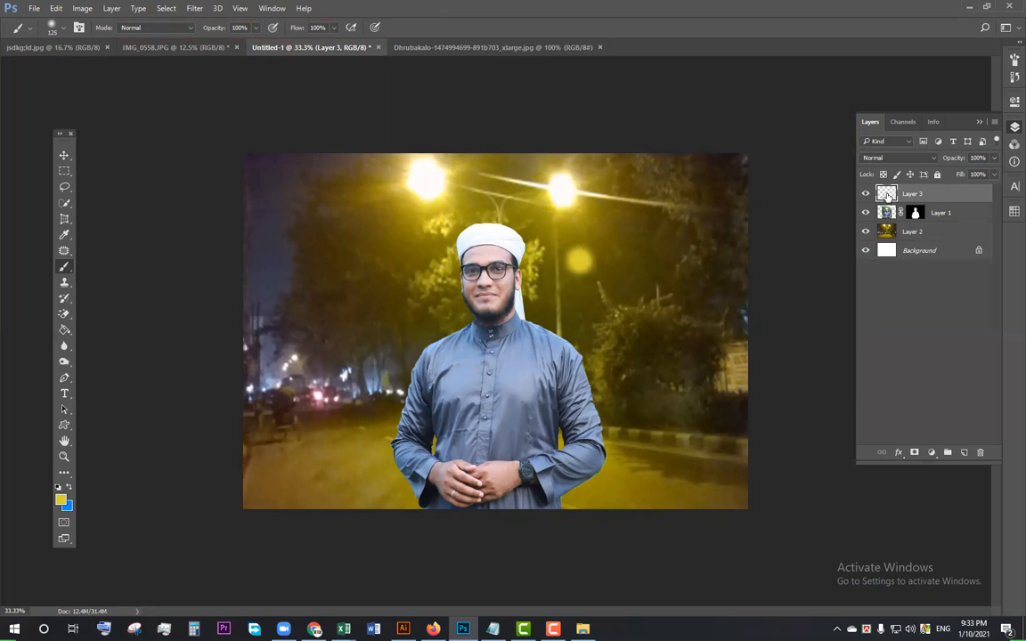
Try the Screen blend mode on the yellow spot's layer and settle on Multiply.
{"action": "left_click", "coordinate": [923, 160]}
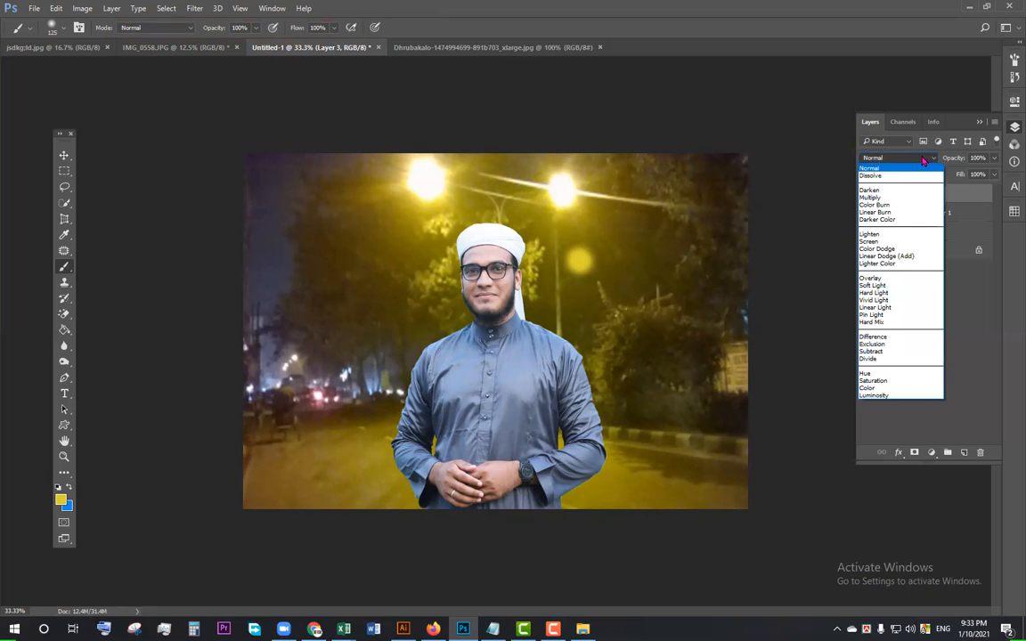
{"action": "left_click", "coordinate": [894, 244]}
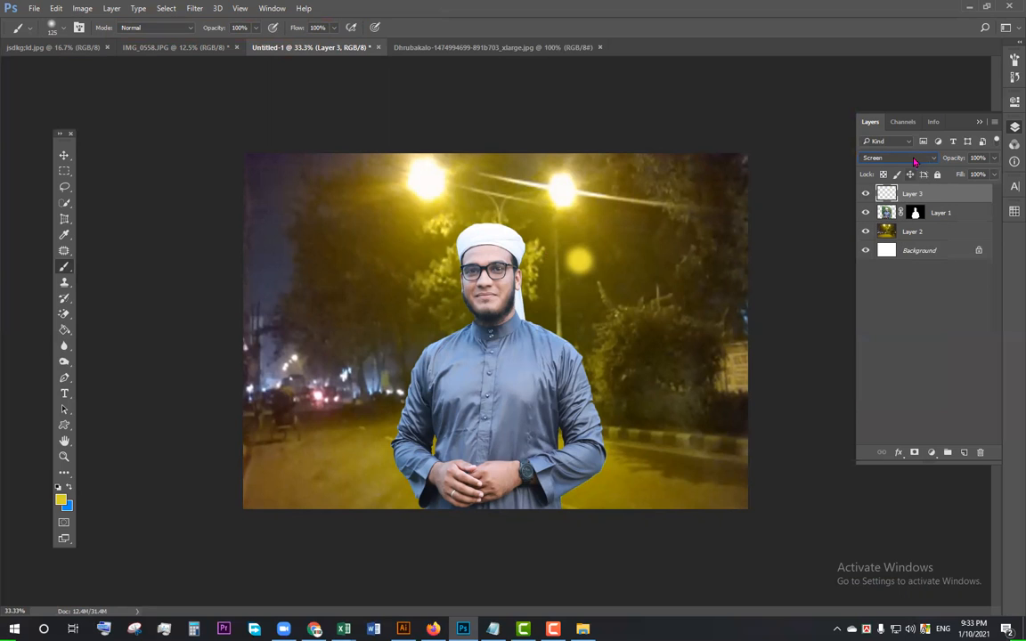
{"action": "left_click", "coordinate": [898, 158]}
{"action": "left_click", "coordinate": [894, 197]}
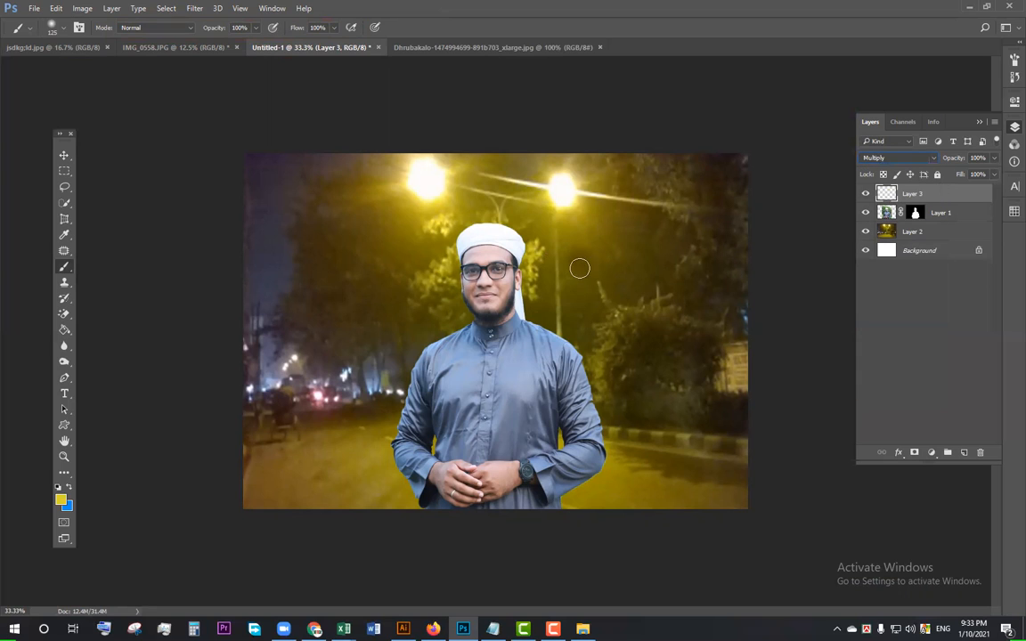
Enlarge the yellow spot to about 281% width and 413% height so its glow covers the man's shoulder beneath the smaller lamp.
{"action": "key", "text": "ctrl+t"}
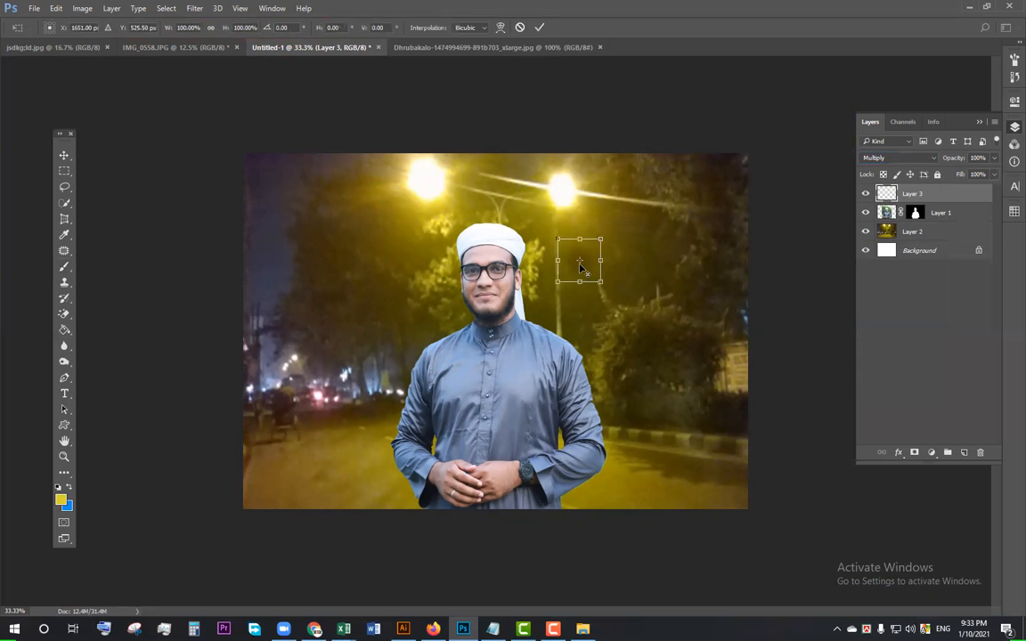
{"action": "left_click_drag", "start_coordinate": [557, 282], "coordinate": [482, 380]}
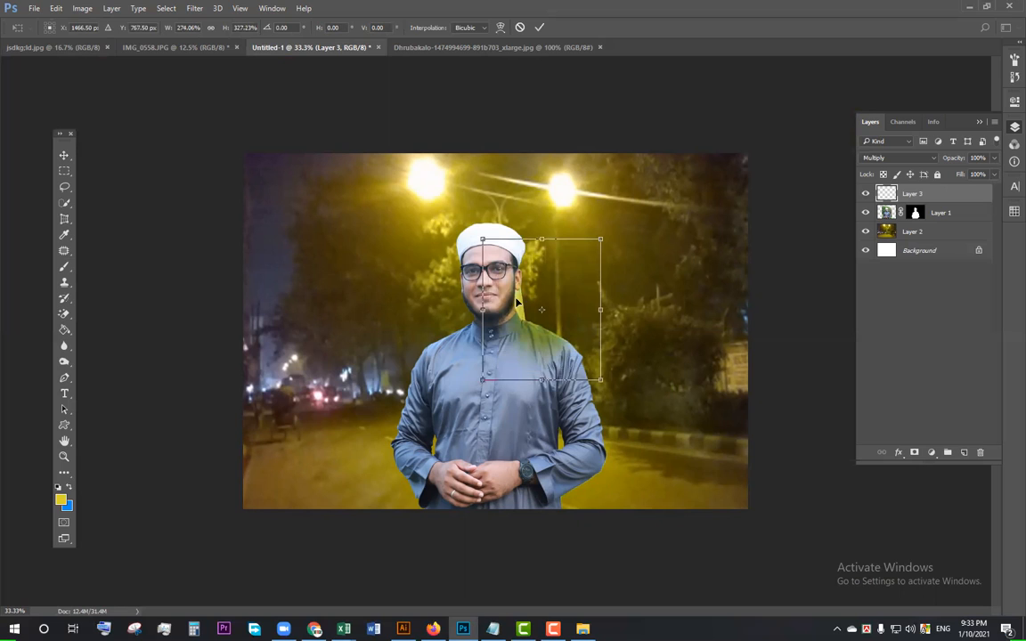
{"action": "left_click_drag", "start_coordinate": [539, 241], "coordinate": [538, 221]}
{"action": "left_click_drag", "start_coordinate": [600, 380], "coordinate": [603, 396]}
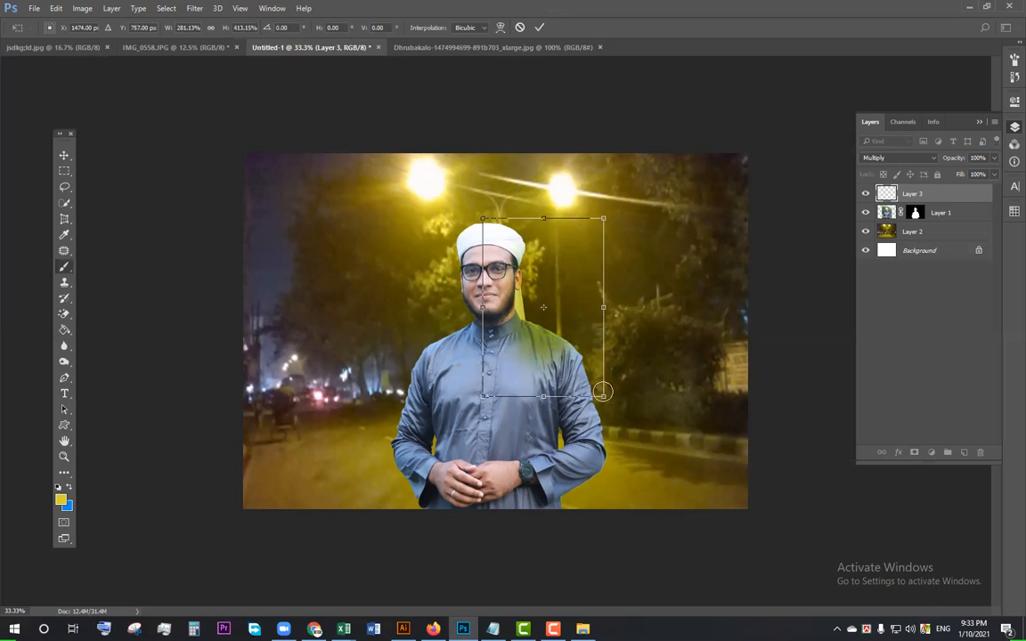
{"action": "key", "text": "Return"}
{"action": "key", "text": "b"}
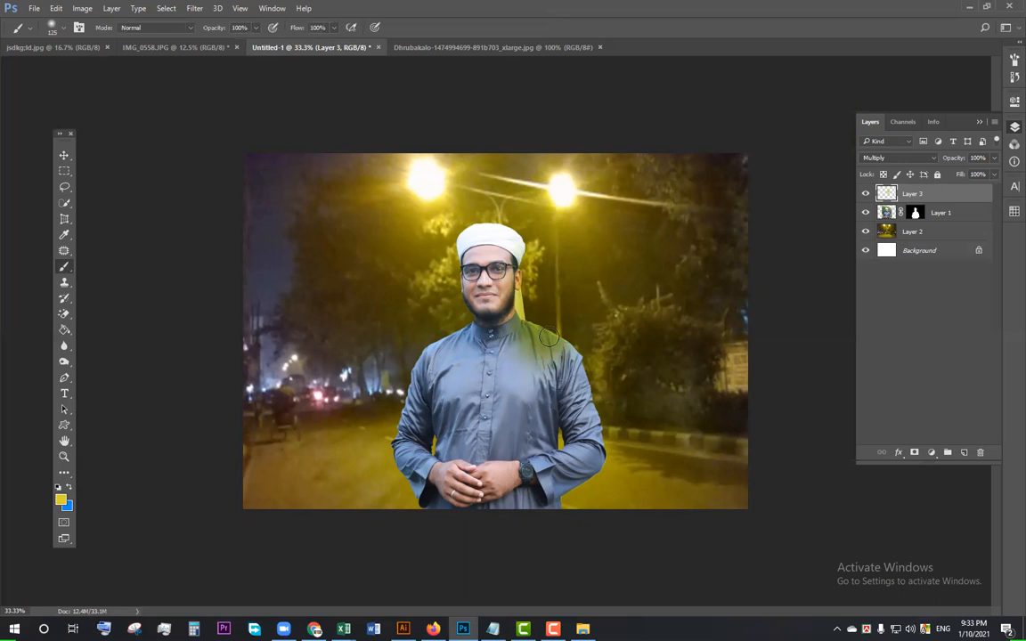
Duplicate the yellow glow layer and place the copy over the man's other shoulder.
{"action": "key", "text": "v"}
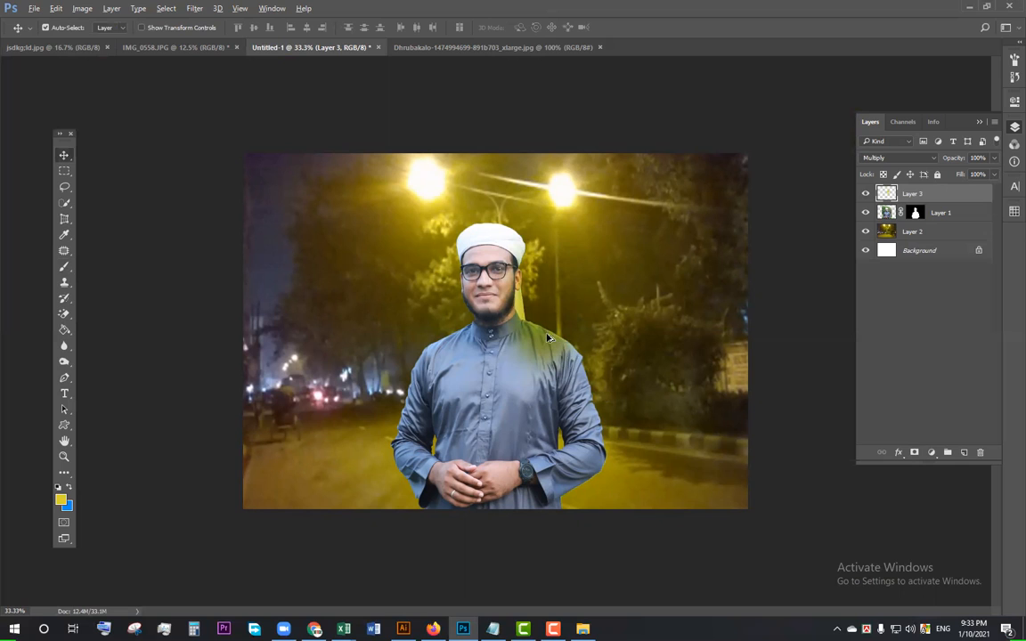
{"action": "left_click_drag", "start_coordinate": [545, 337], "coordinate": [416, 341]}
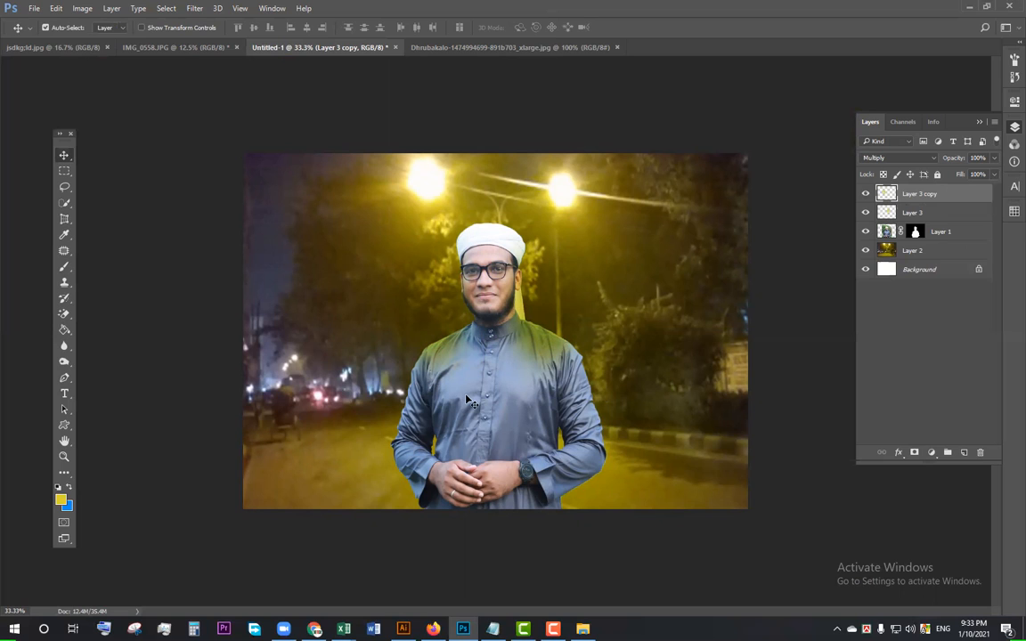
Compare with the finished reference image jsdkg;ld.jpg and place two more copies of the yellow glow over the man's white cap.
{"action": "left_click", "coordinate": [69, 50]}
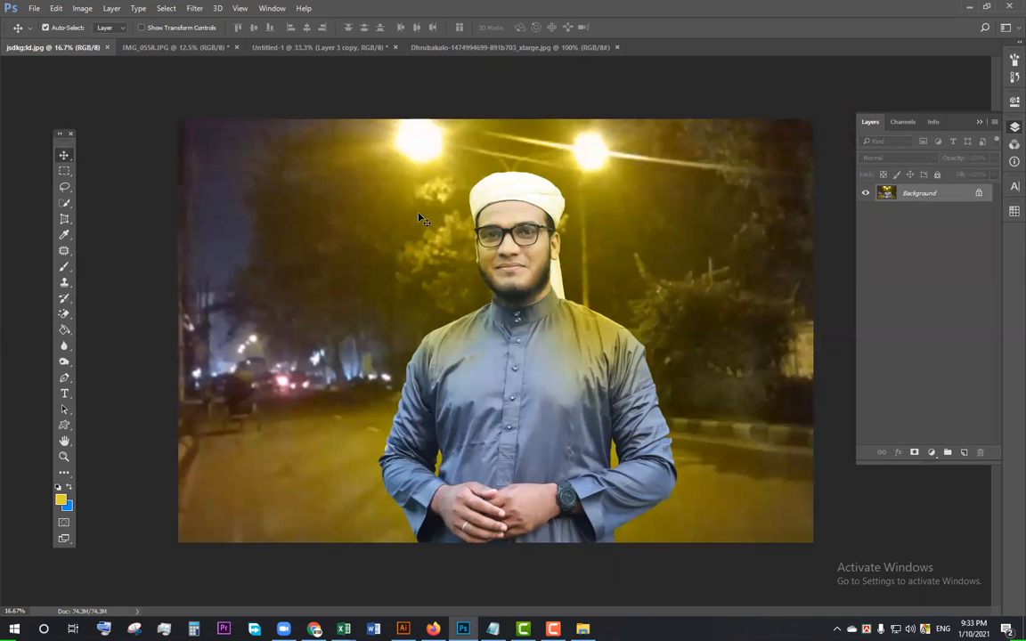
{"action": "scroll", "coordinate": [470, 237], "scroll_direction": "up", "scroll_amount": 2}
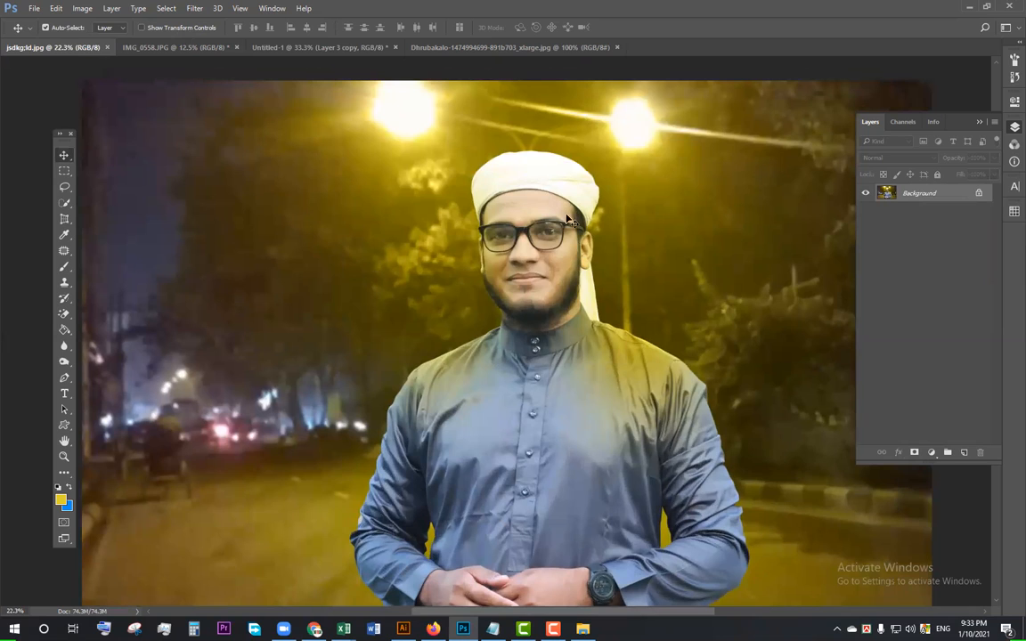
{"action": "left_click", "coordinate": [540, 49]}
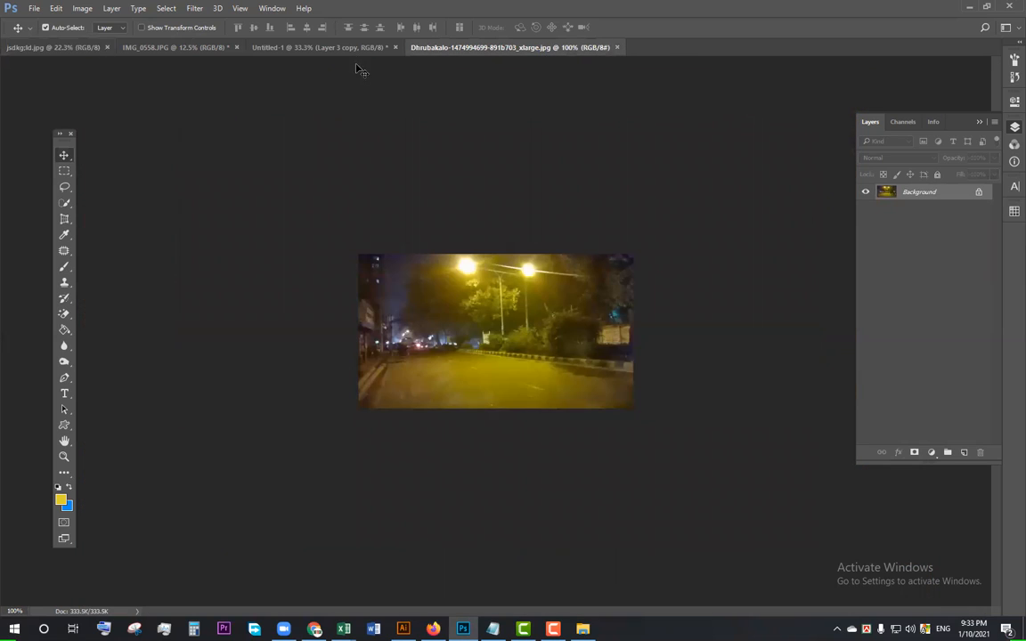
{"action": "left_click", "coordinate": [310, 47]}
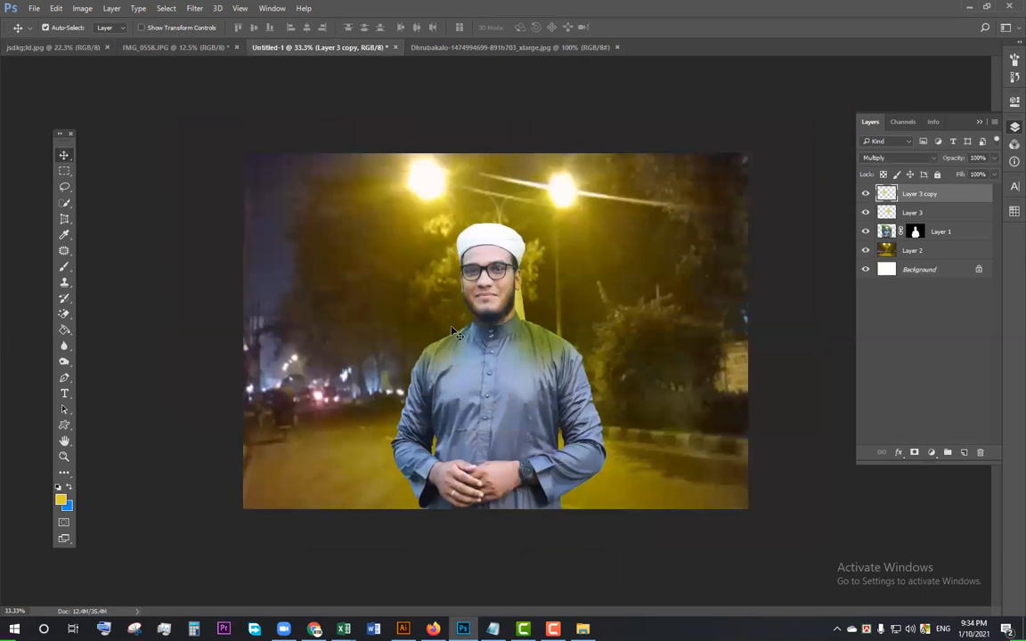
{"action": "left_click_drag", "start_coordinate": [445, 344], "coordinate": [551, 288]}
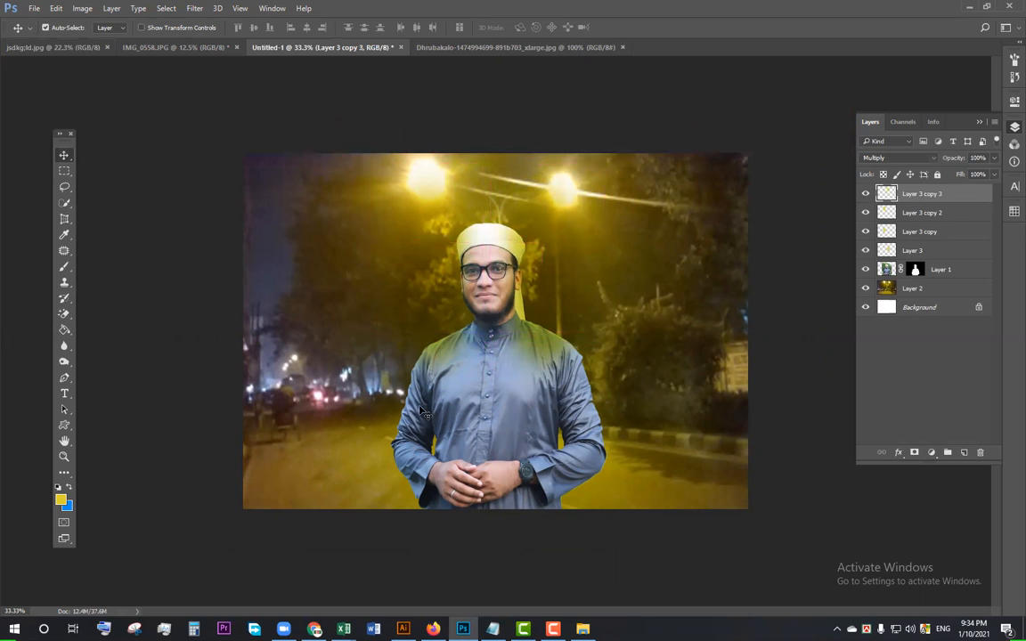
{"action": "key", "text": "ctrl+plus"}
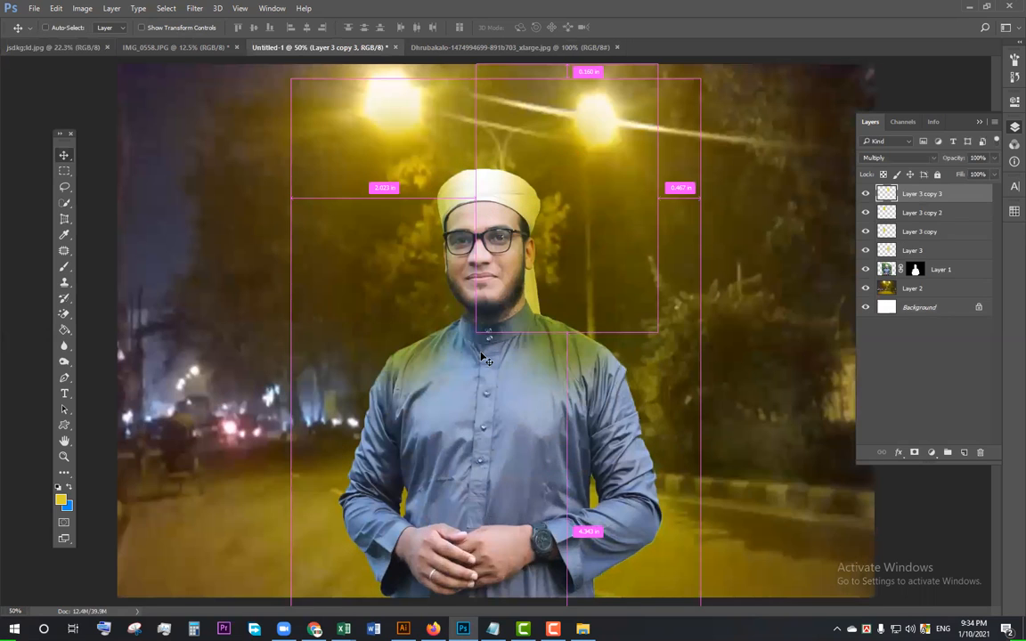
{"action": "key", "text": "ctrl+minus"}
{"action": "key", "text": "ctrl+minus"}
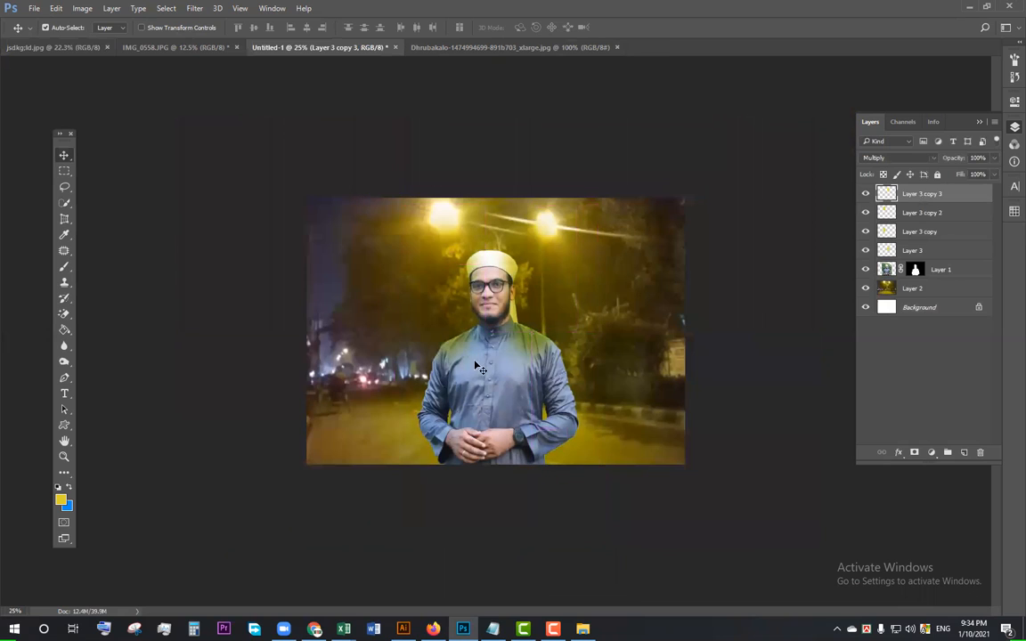
{"action": "key", "text": "alt+bracketleft"}
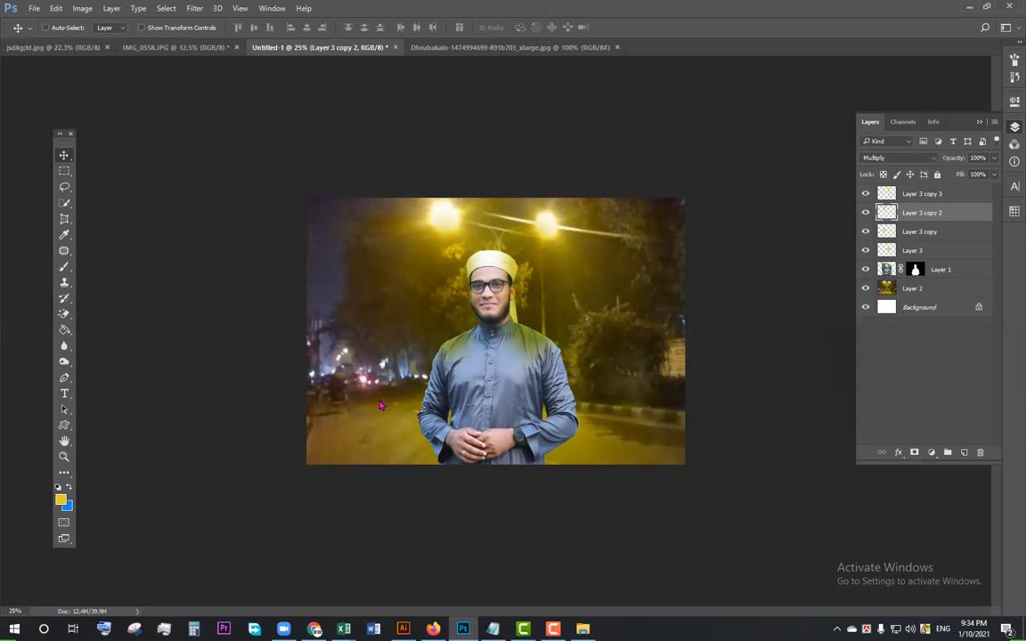
Save the composite as a JPEG named Untitled-1 in the Desktop folder.
{"action": "key", "text": "ctrl+s"}
{"action": "left_click", "coordinate": [161, 499]}
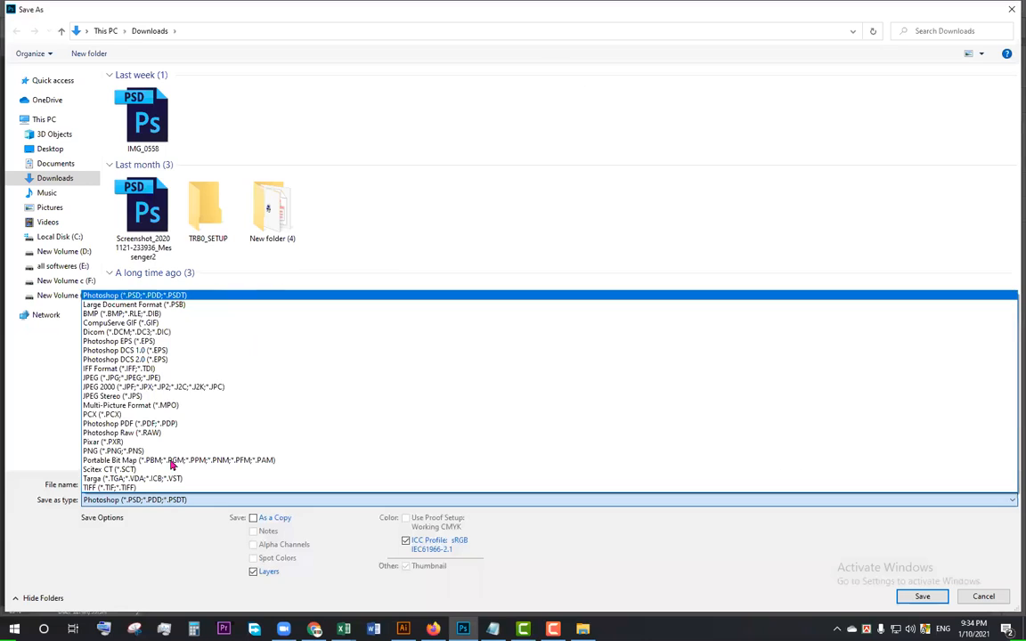
{"action": "left_click", "coordinate": [199, 381]}
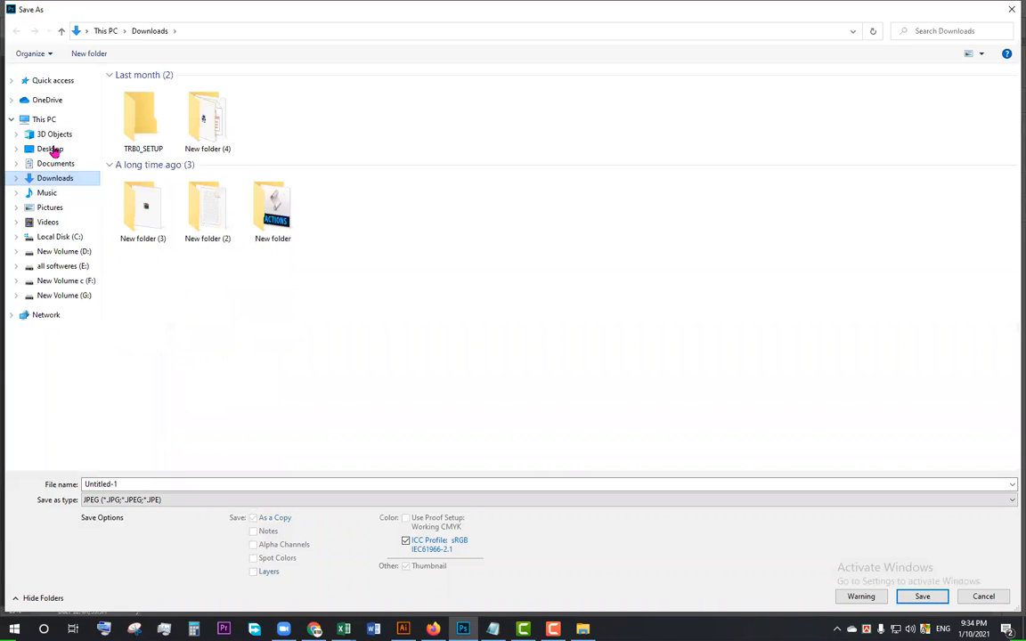
{"action": "left_click", "coordinate": [50, 150]}
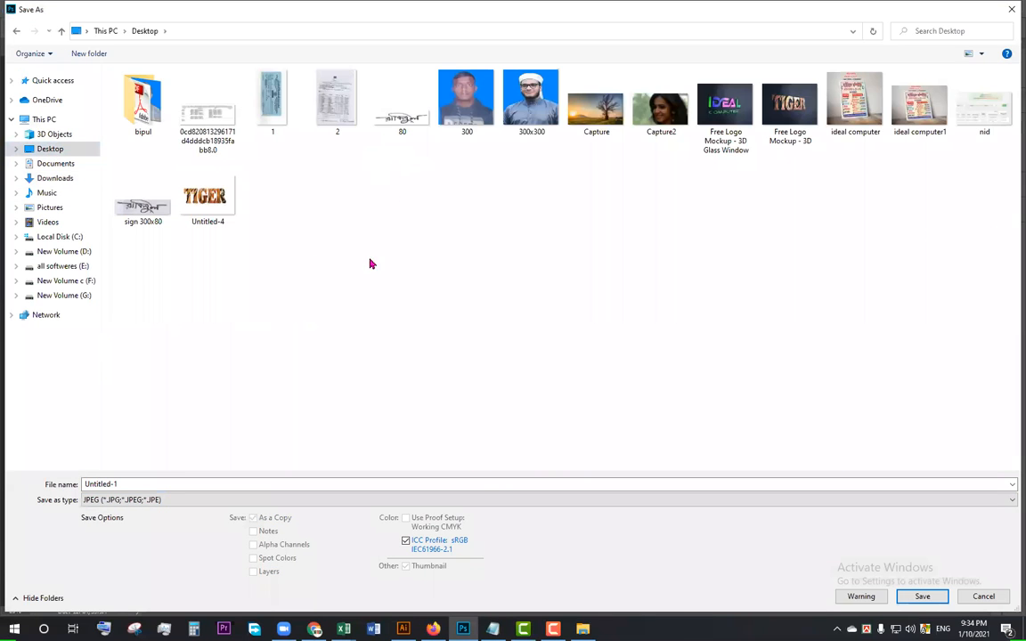
{"action": "left_click", "coordinate": [493, 485]}
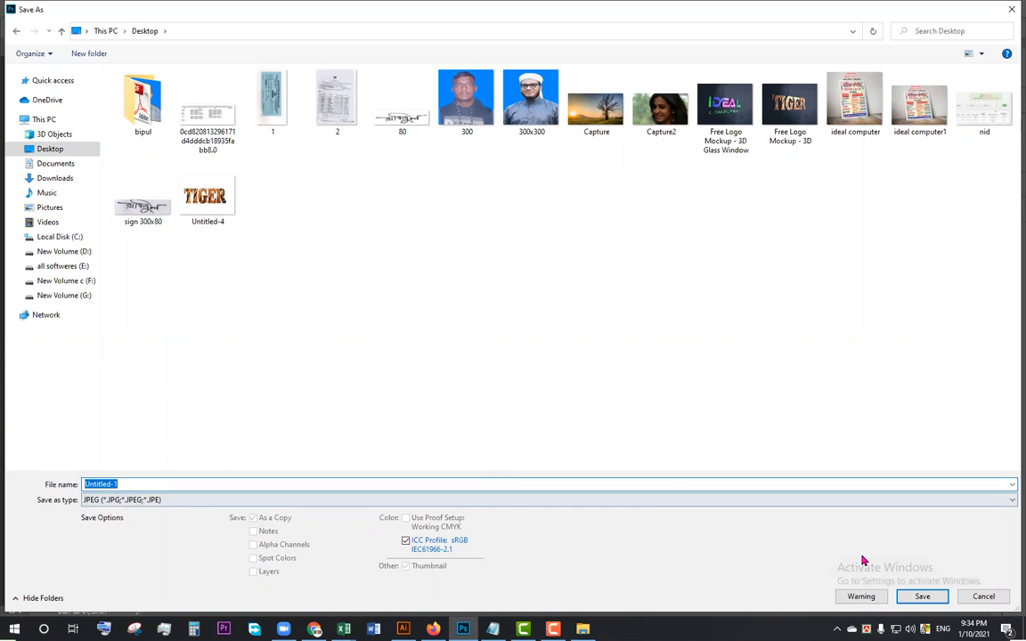
{"action": "left_click", "coordinate": [360, 483]}
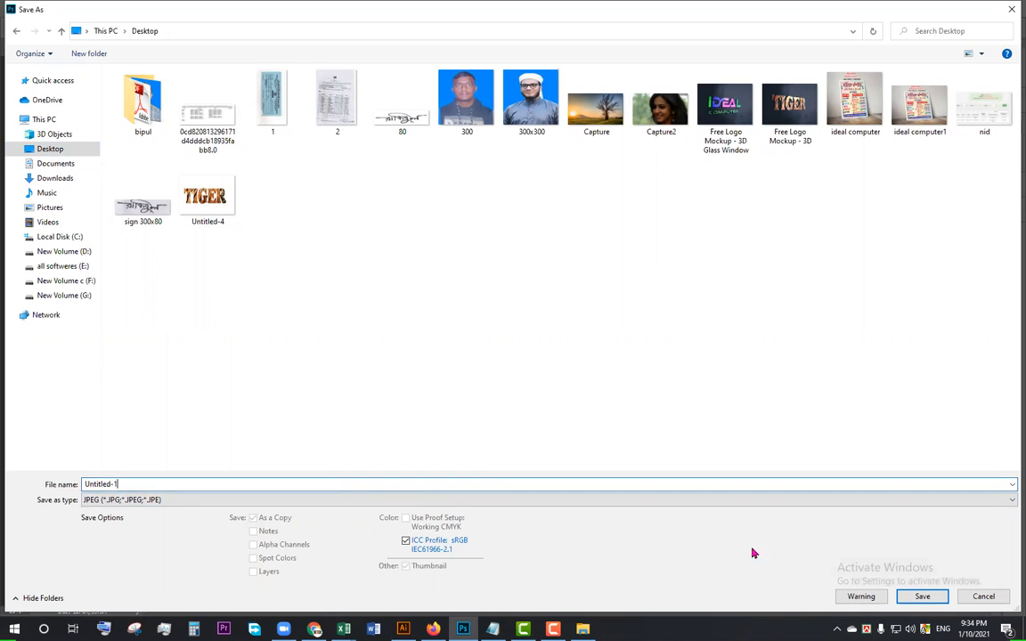